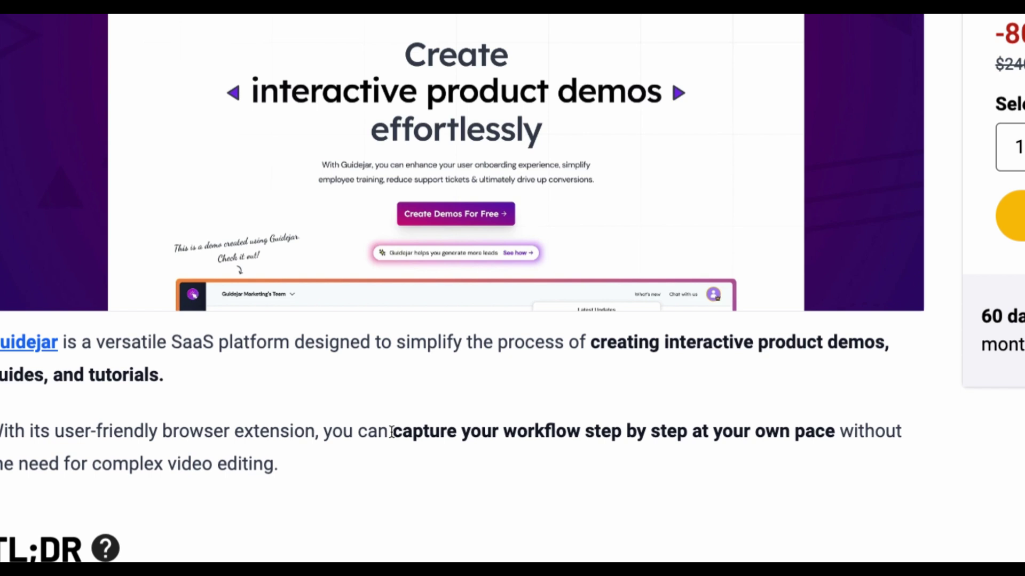
Highlight the phrase about capturing your workflow on the AppSumo Guidejar page, then clear the highlight
{"action": "left_click_drag", "start_coordinate": [391, 432], "coordinate": [573, 433]}
{"action": "left_click", "coordinate": [574, 433]}
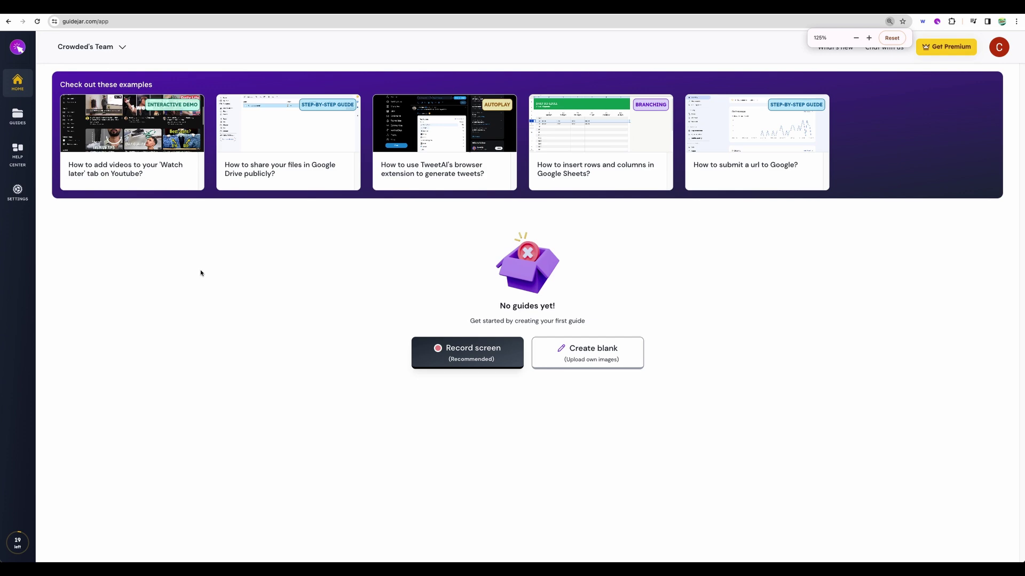
Play the YouTube Watch Later example demo through its steps to the playlist, then close it
{"action": "left_click", "coordinate": [140, 140]}
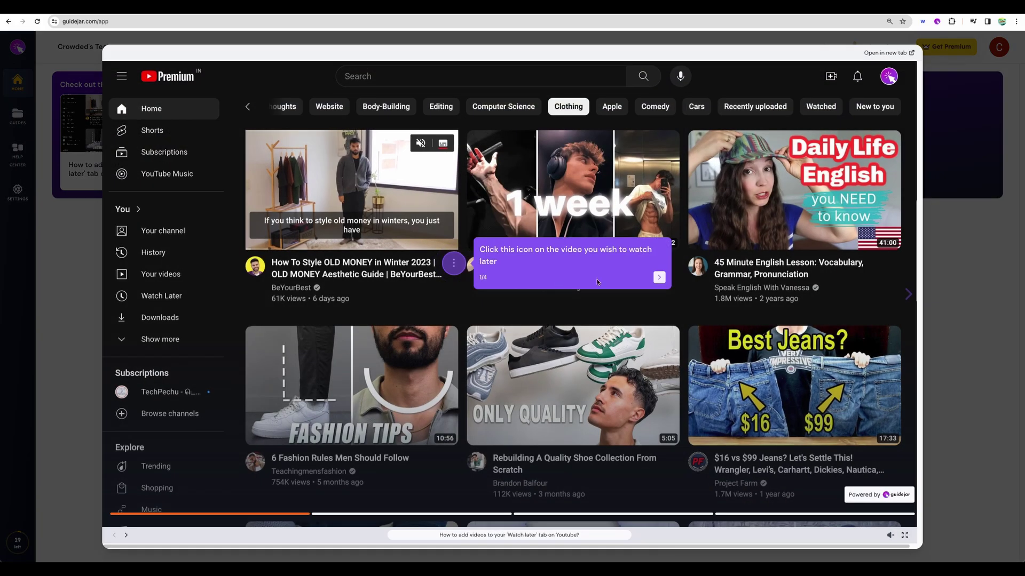
{"action": "left_click", "coordinate": [659, 277]}
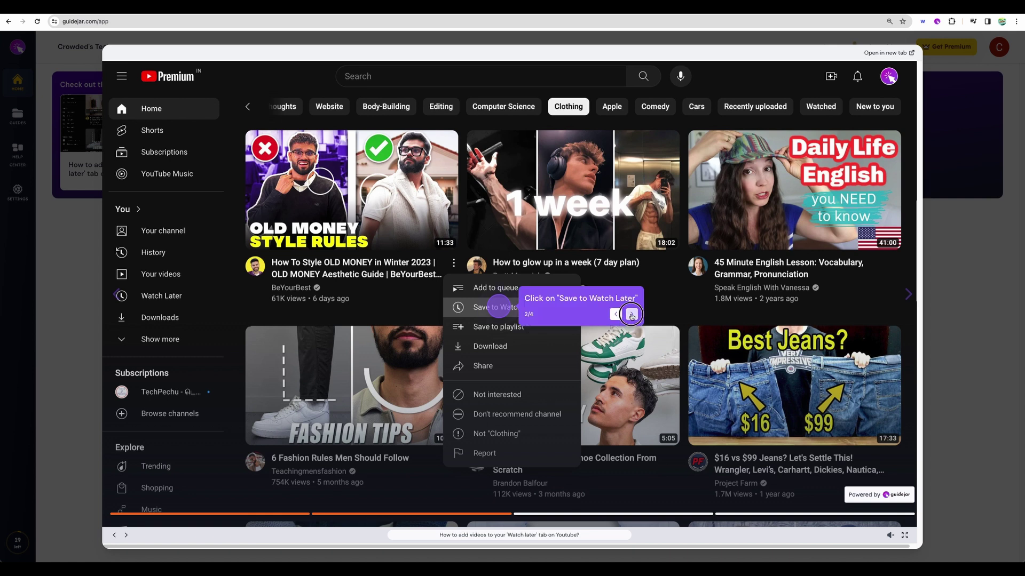
{"action": "left_click", "coordinate": [633, 316]}
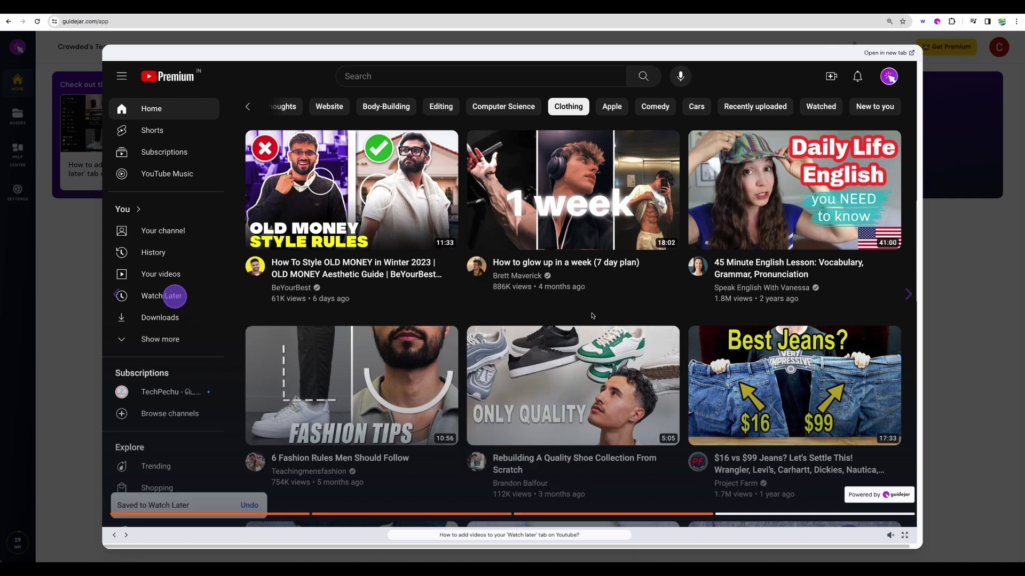
{"action": "left_click", "coordinate": [158, 302]}
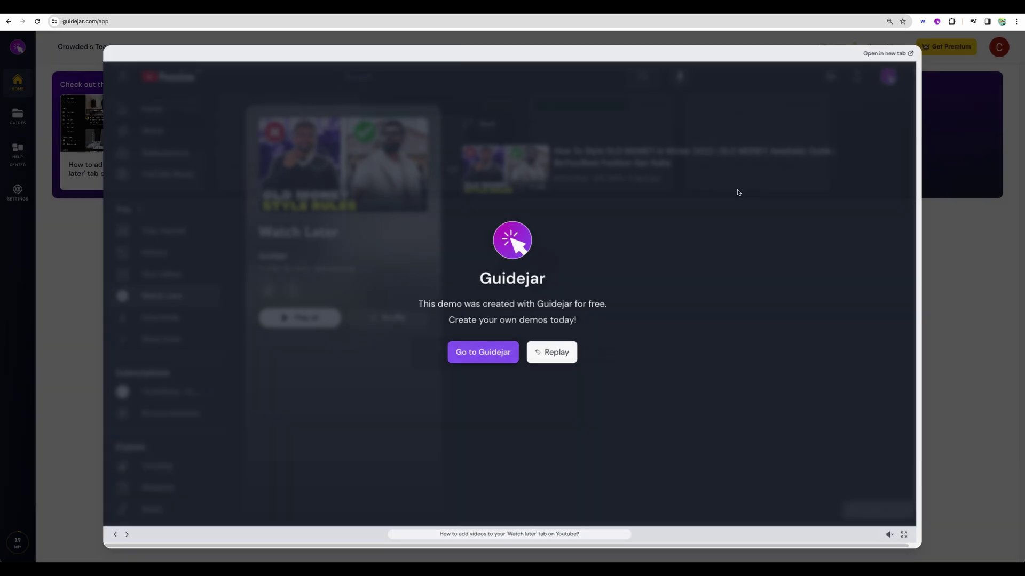
{"action": "key", "text": "Escape"}
Read the Google Drive public-sharing guide down to step 7, close it, and start the TweetAI demo
{"action": "left_click", "coordinate": [295, 147]}
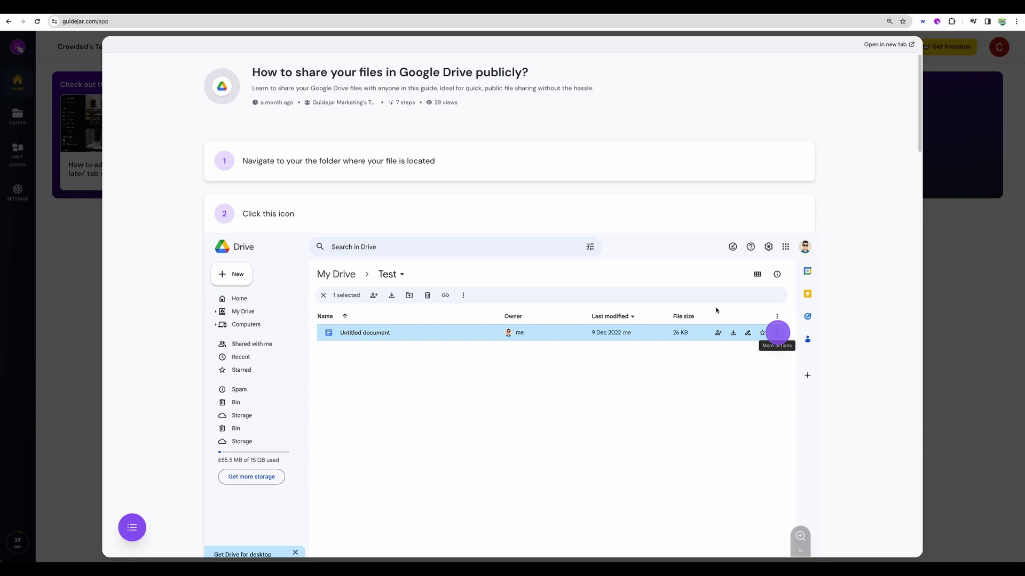
{"action": "scroll", "coordinate": [714, 304], "scroll_direction": "down", "scroll_amount": 5}
{"action": "scroll", "coordinate": [718, 301], "scroll_direction": "down", "scroll_amount": 3}
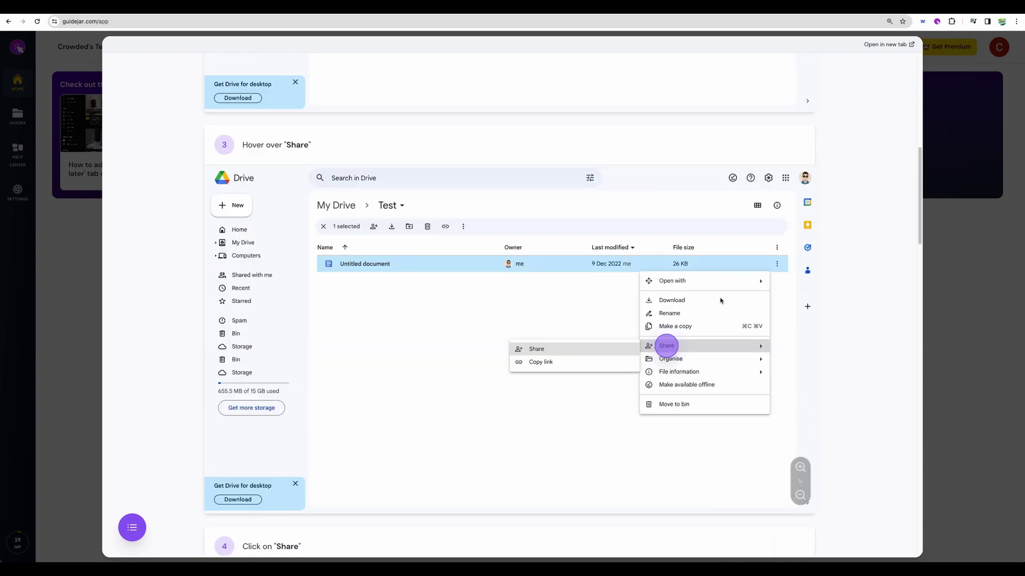
{"action": "scroll", "coordinate": [672, 336], "scroll_direction": "down", "scroll_amount": 4}
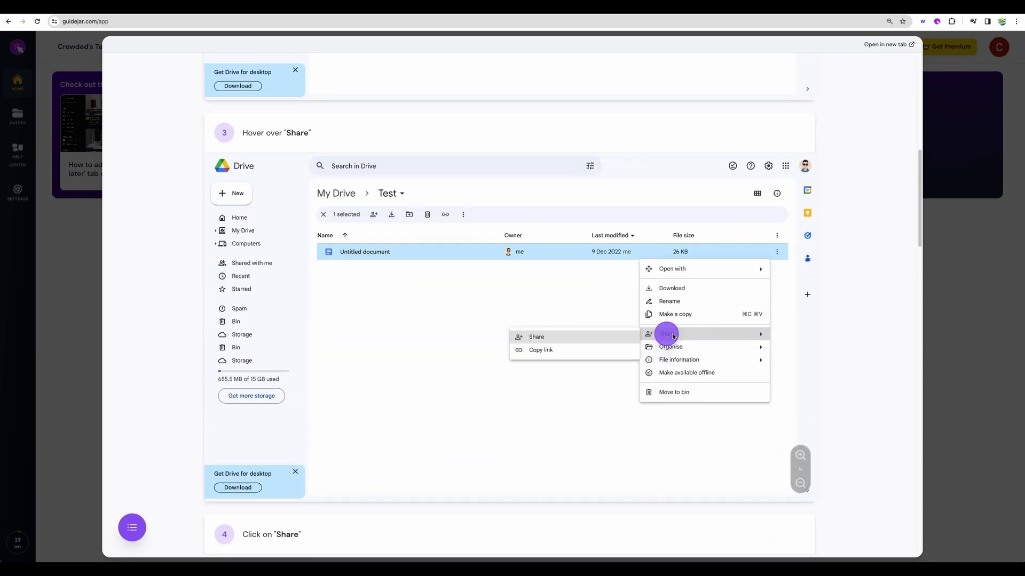
{"action": "scroll", "coordinate": [671, 334], "scroll_direction": "down", "scroll_amount": 5}
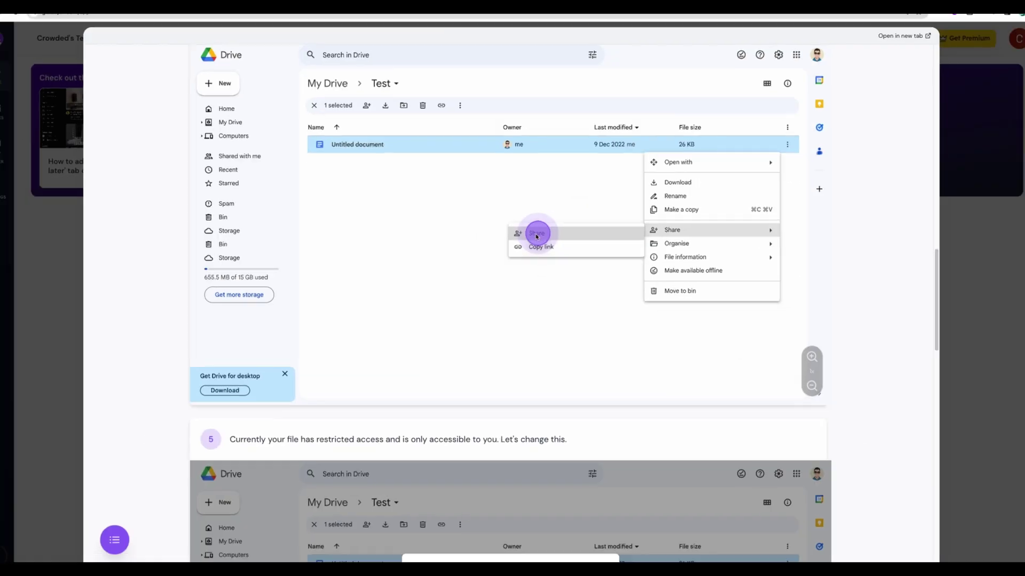
{"action": "scroll", "coordinate": [553, 327], "scroll_direction": "down", "scroll_amount": 5}
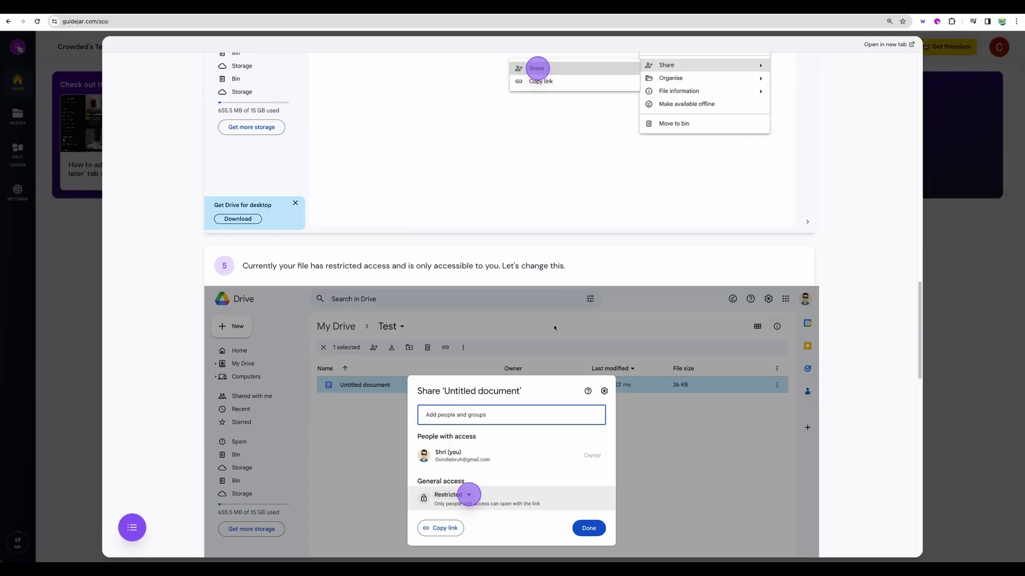
{"action": "scroll", "coordinate": [553, 328], "scroll_direction": "down", "scroll_amount": 14}
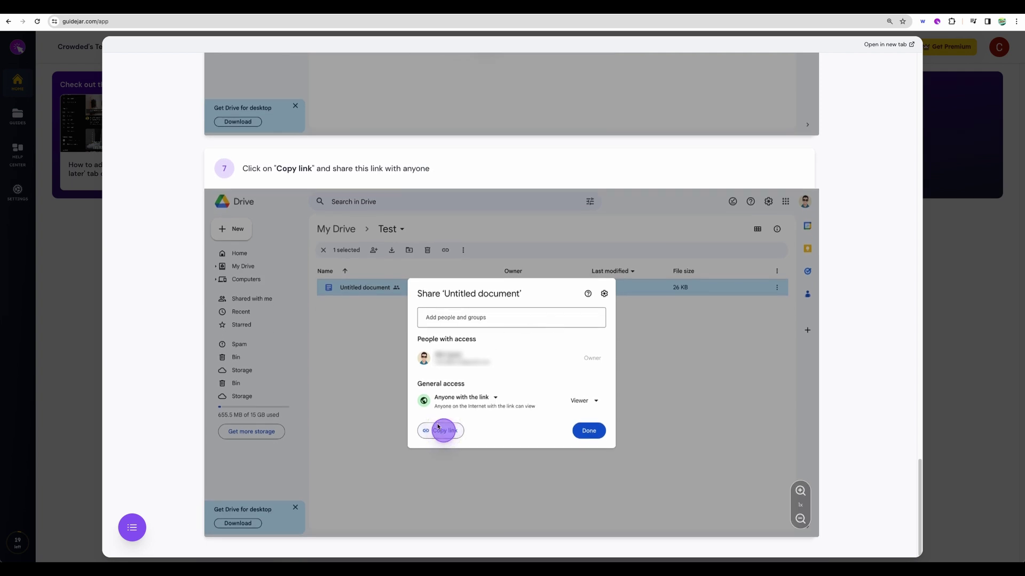
{"action": "key", "text": "Escape"}
{"action": "left_click", "coordinate": [469, 149]}
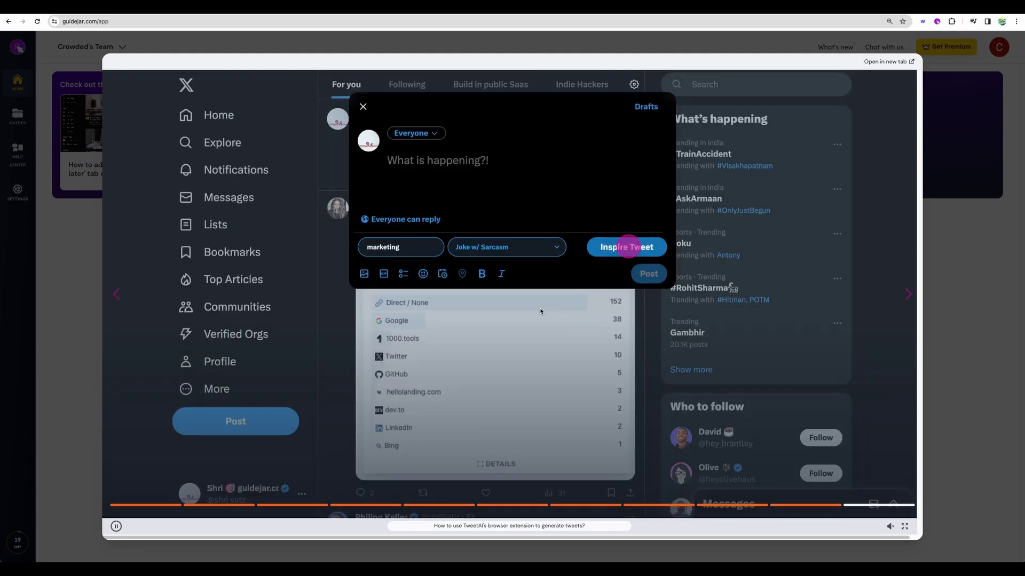
Close the TweetAI demo and play the Google Sheets demo through to inserting a new row
{"action": "key", "text": "Escape"}
{"action": "left_click", "coordinate": [625, 140]}
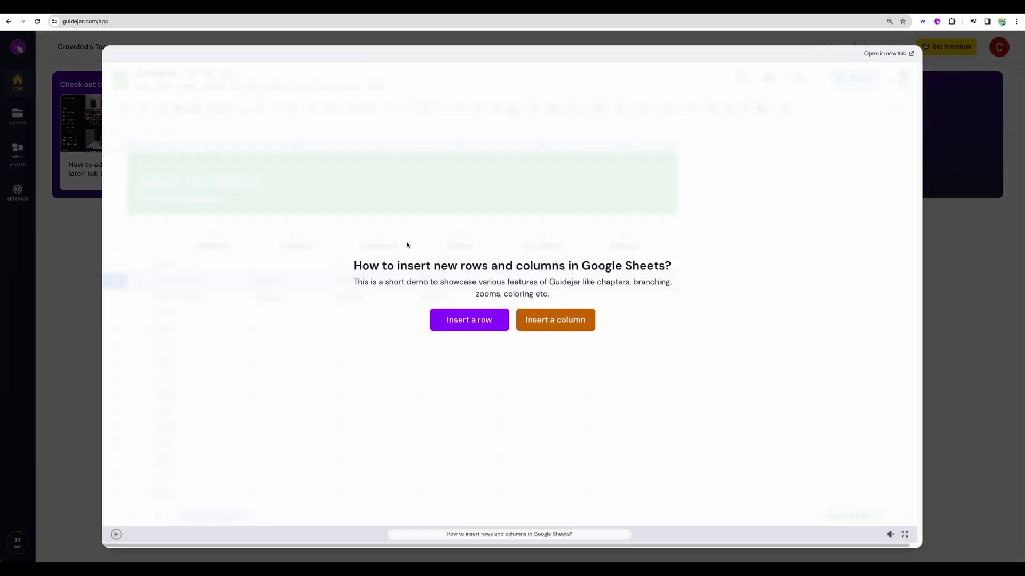
{"action": "left_click_drag", "start_coordinate": [347, 267], "coordinate": [768, 311]}
{"action": "left_click", "coordinate": [766, 310]}
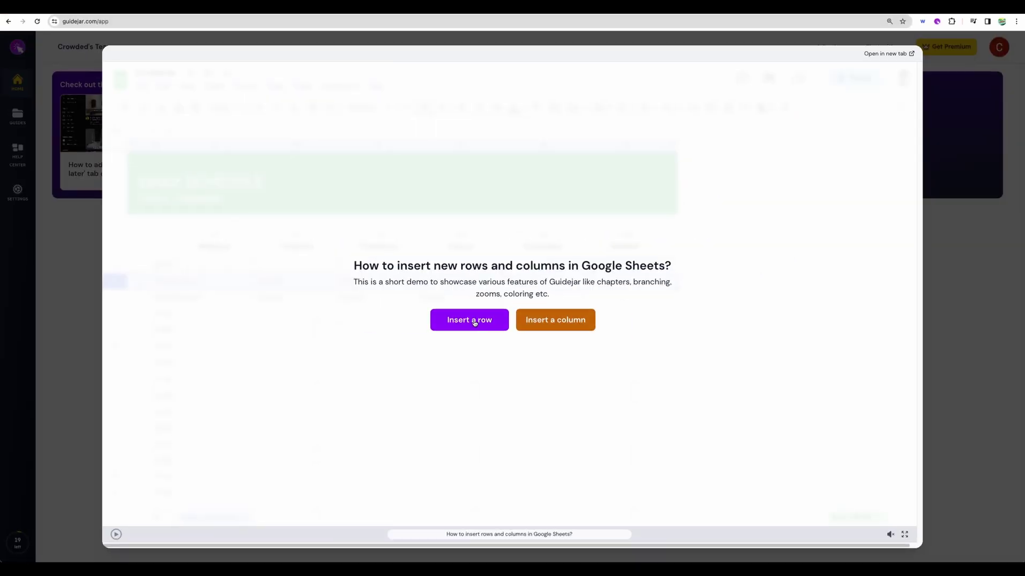
{"action": "left_click", "coordinate": [475, 323]}
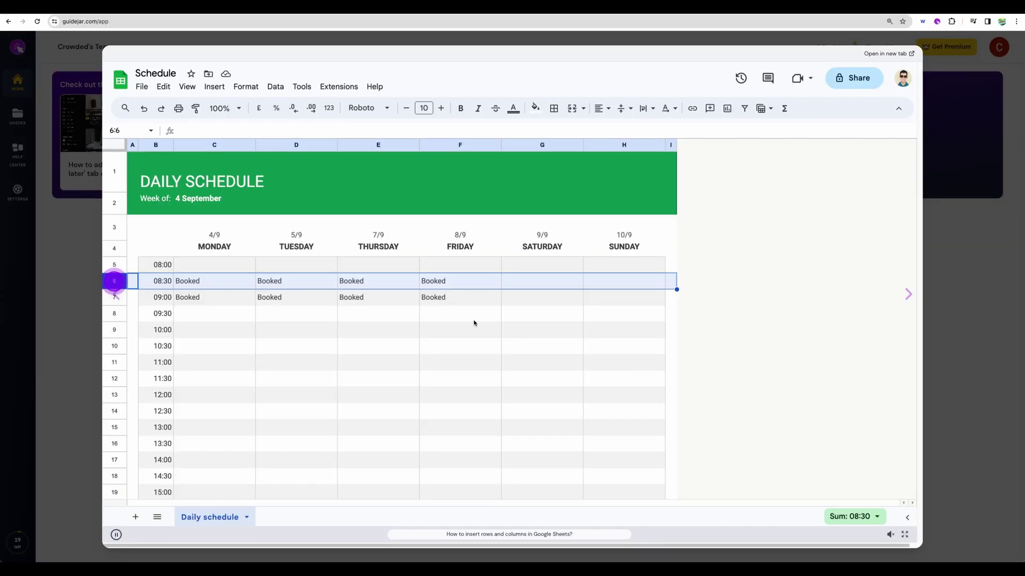
{"action": "left_click", "coordinate": [200, 289]}
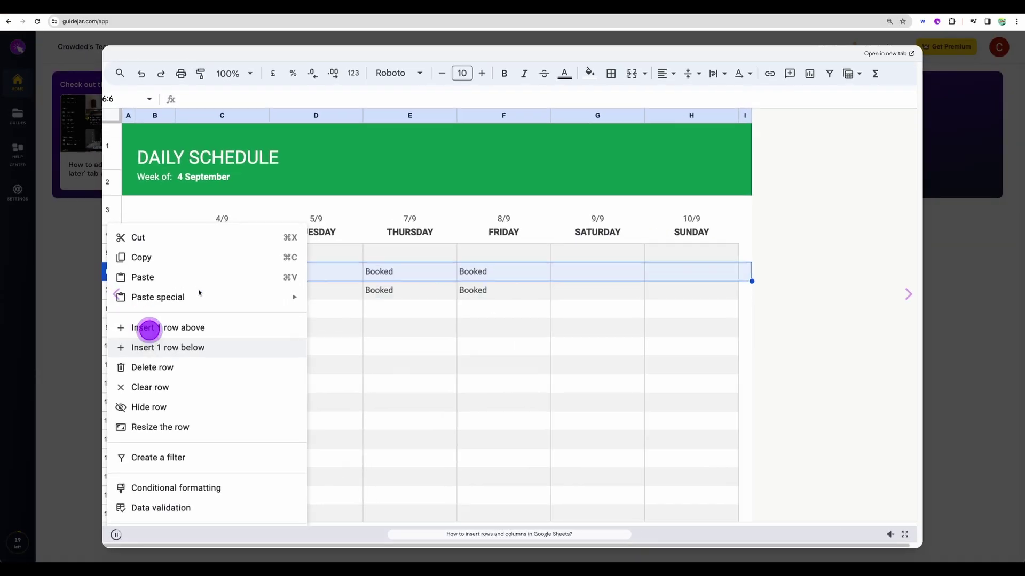
{"action": "left_click", "coordinate": [286, 357]}
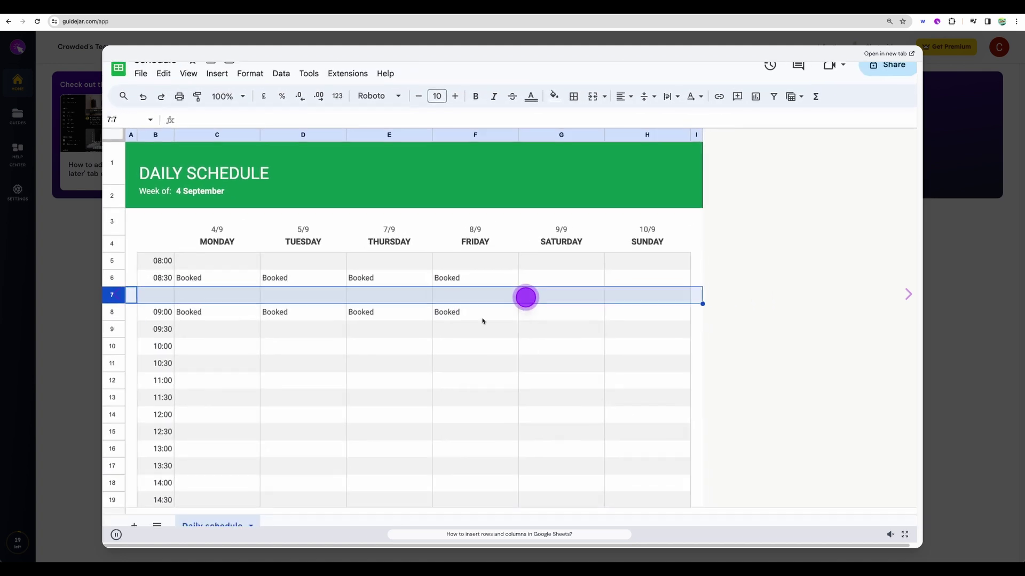
{"action": "key", "text": "Escape"}
Preview the submit-a-URL-to-Google guide, zooming its step 2 screenshot to 2x and back to 1x
{"action": "left_click", "coordinate": [776, 141]}
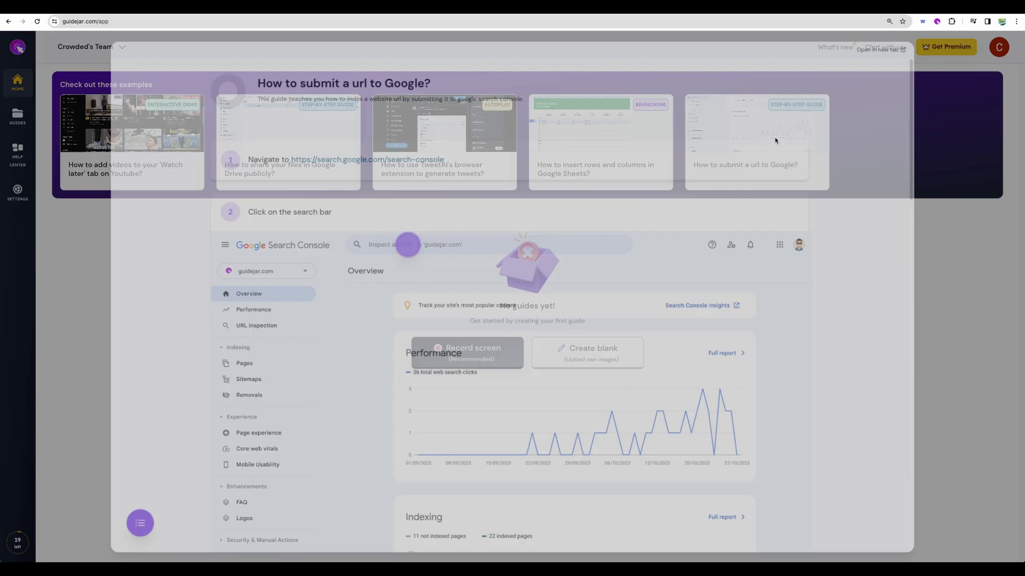
{"action": "scroll", "coordinate": [586, 320], "scroll_direction": "down", "scroll_amount": 5}
{"action": "scroll", "coordinate": [585, 321], "scroll_direction": "up", "scroll_amount": 3}
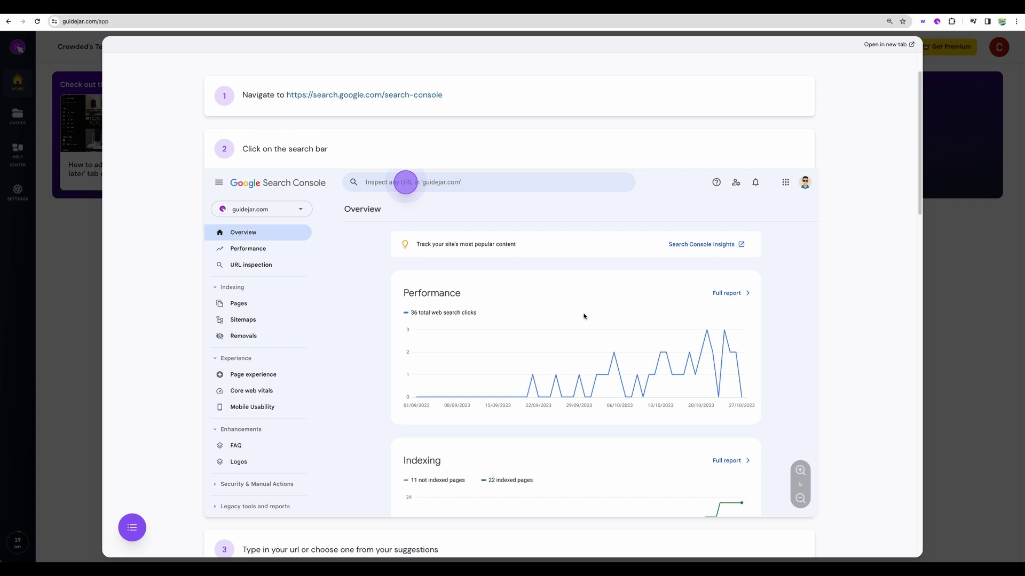
{"action": "left_click", "coordinate": [800, 484]}
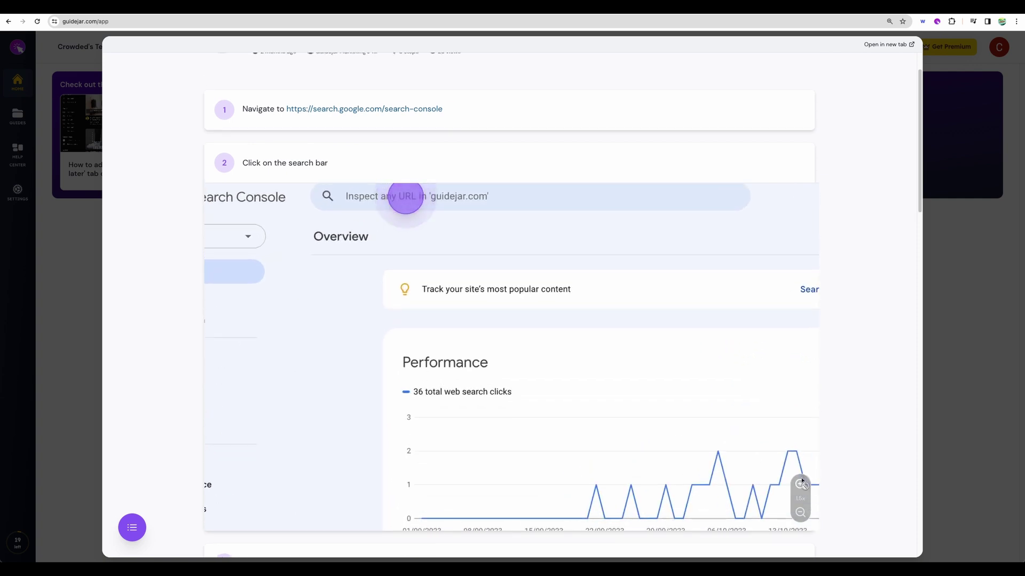
{"action": "left_click", "coordinate": [800, 484]}
{"action": "left_click", "coordinate": [800, 512]}
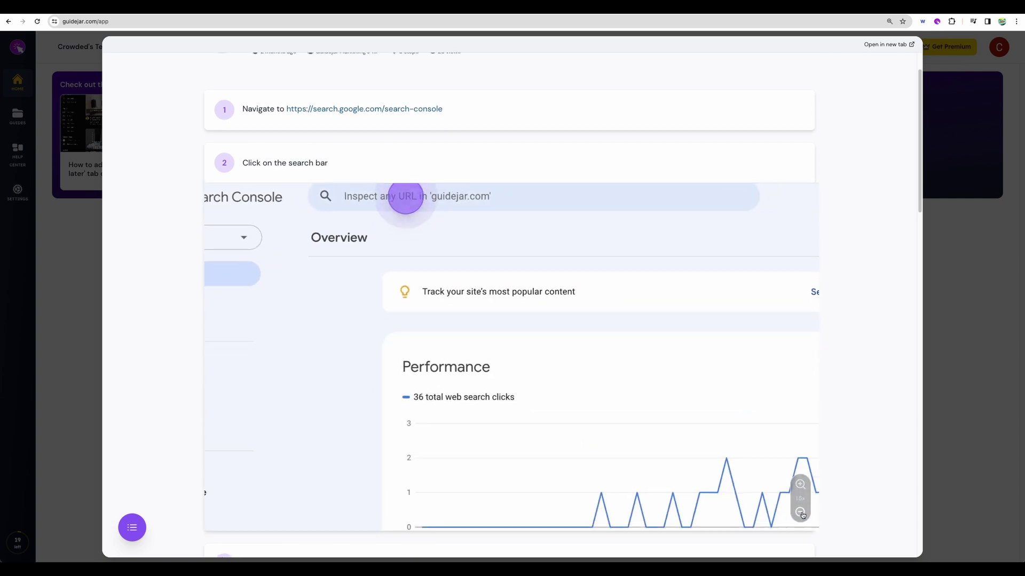
{"action": "left_click", "coordinate": [800, 513]}
{"action": "scroll", "coordinate": [592, 411], "scroll_direction": "down", "scroll_amount": 5}
{"action": "scroll", "coordinate": [591, 412], "scroll_direction": "down", "scroll_amount": 10}
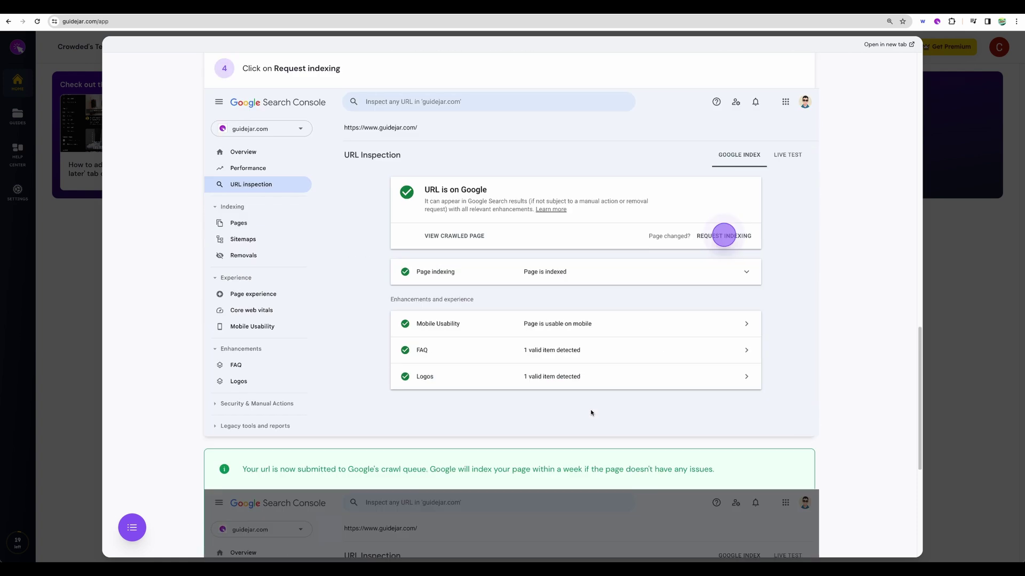
{"action": "key", "text": "Escape"}
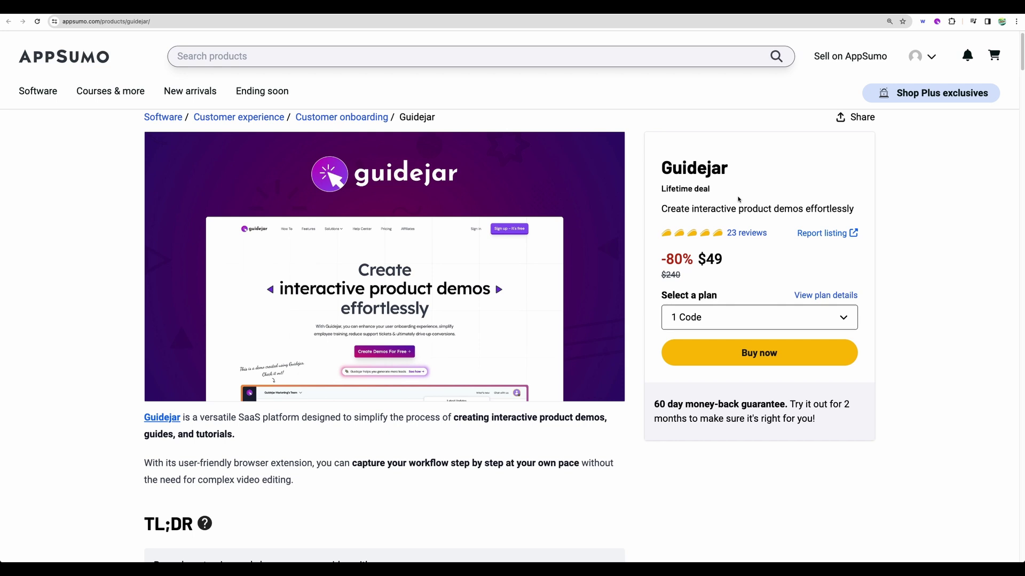
{"action": "scroll", "coordinate": [687, 212], "scroll_direction": "down", "scroll_amount": 8}
{"action": "left_click_drag", "start_coordinate": [409, 230], "coordinate": [461, 248]}
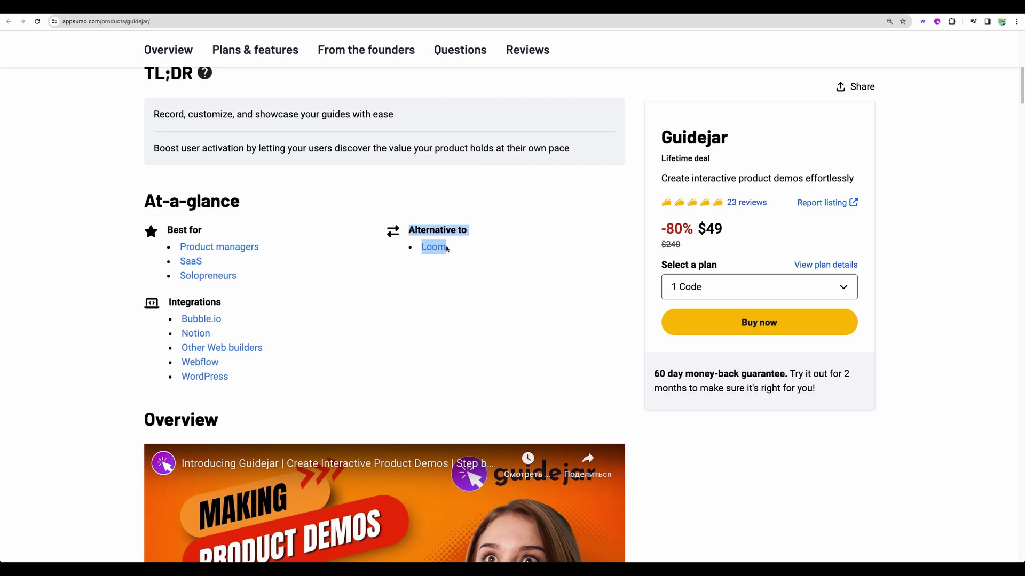
{"action": "scroll", "coordinate": [448, 252], "scroll_direction": "up", "scroll_amount": 7}
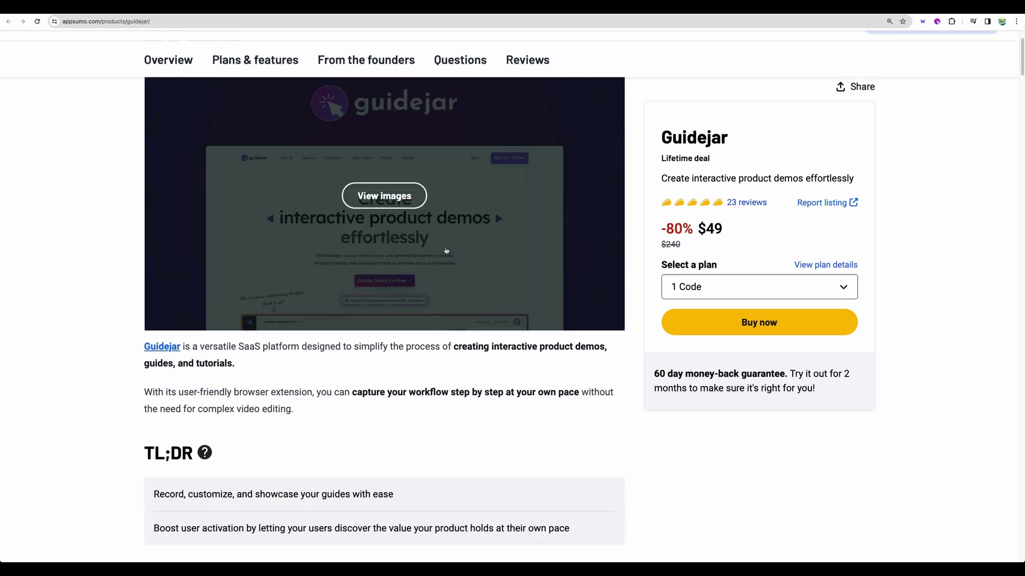
{"action": "scroll", "coordinate": [446, 251], "scroll_direction": "up", "scroll_amount": 2}
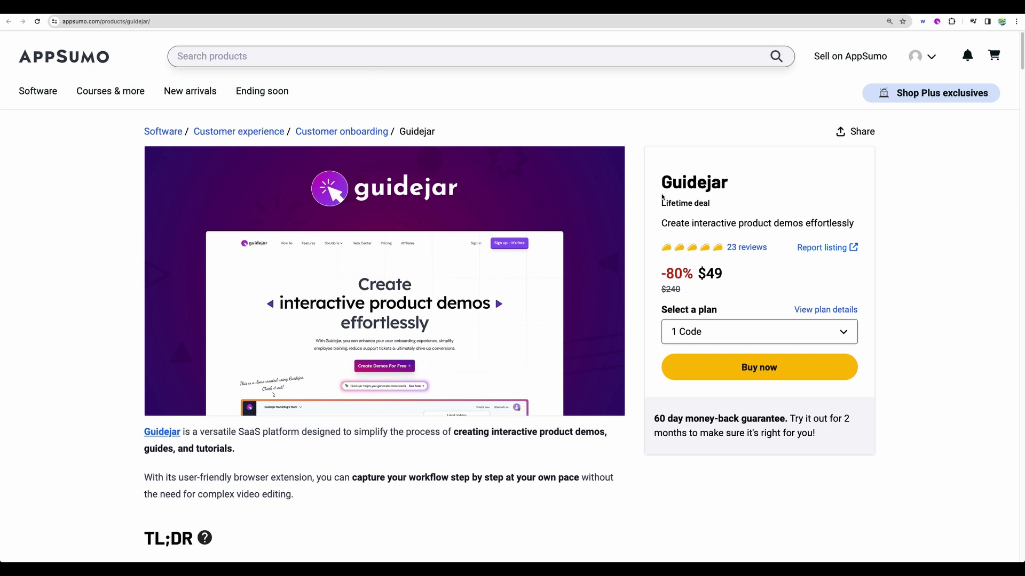
{"action": "left_click_drag", "start_coordinate": [661, 184], "coordinate": [741, 187]}
{"action": "left_click", "coordinate": [739, 190]}
Review Guidejar's Plan 1 and Plan 2 features, highlighting 'Stack up to 2 codes' and Plan 2's extras
{"action": "left_click_drag", "start_coordinate": [663, 184], "coordinate": [729, 187]}
{"action": "scroll", "coordinate": [588, 288], "scroll_direction": "down", "scroll_amount": 10}
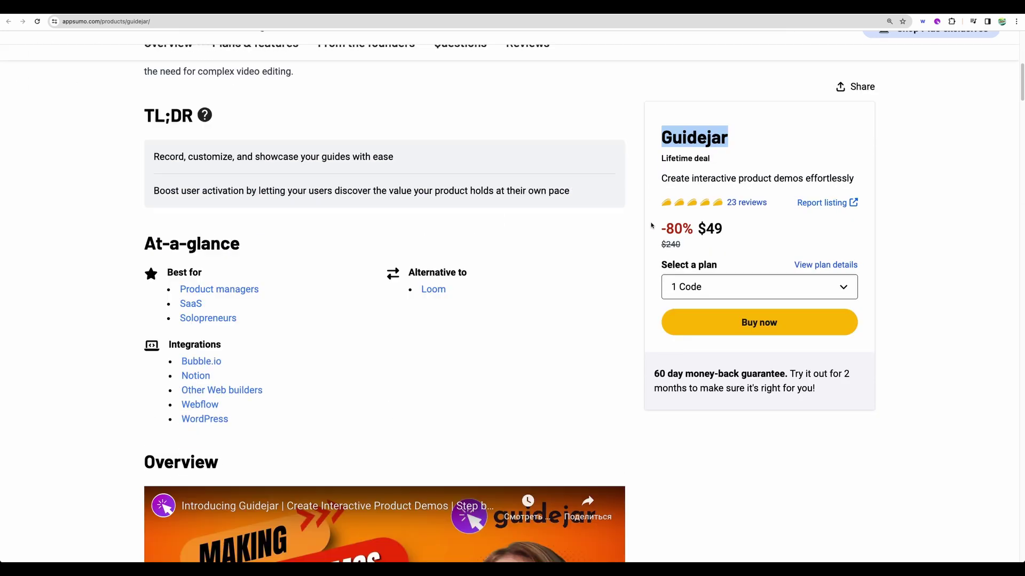
{"action": "scroll", "coordinate": [590, 287], "scroll_direction": "down", "scroll_amount": 10}
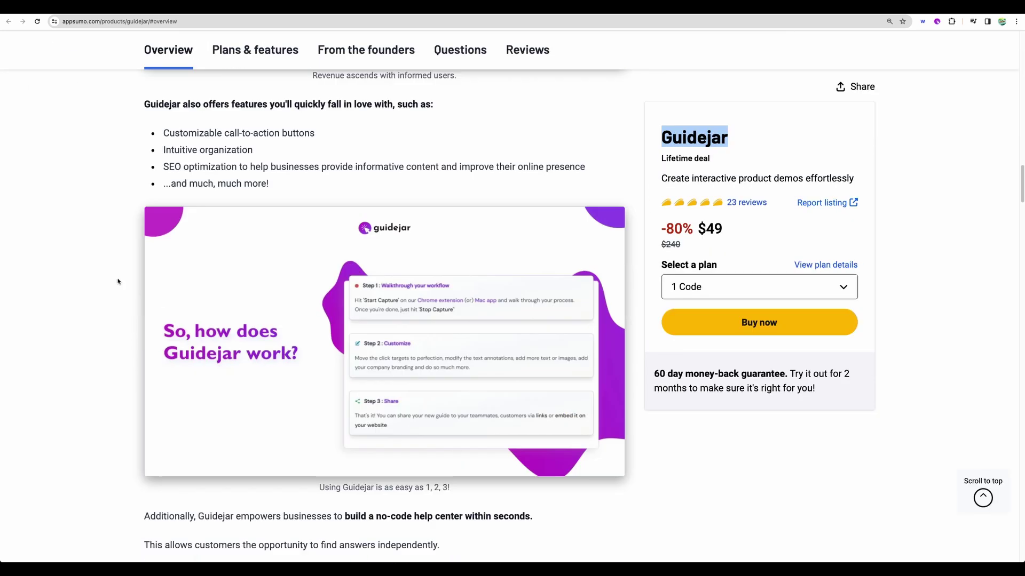
{"action": "scroll", "coordinate": [118, 281], "scroll_direction": "down", "scroll_amount": 10}
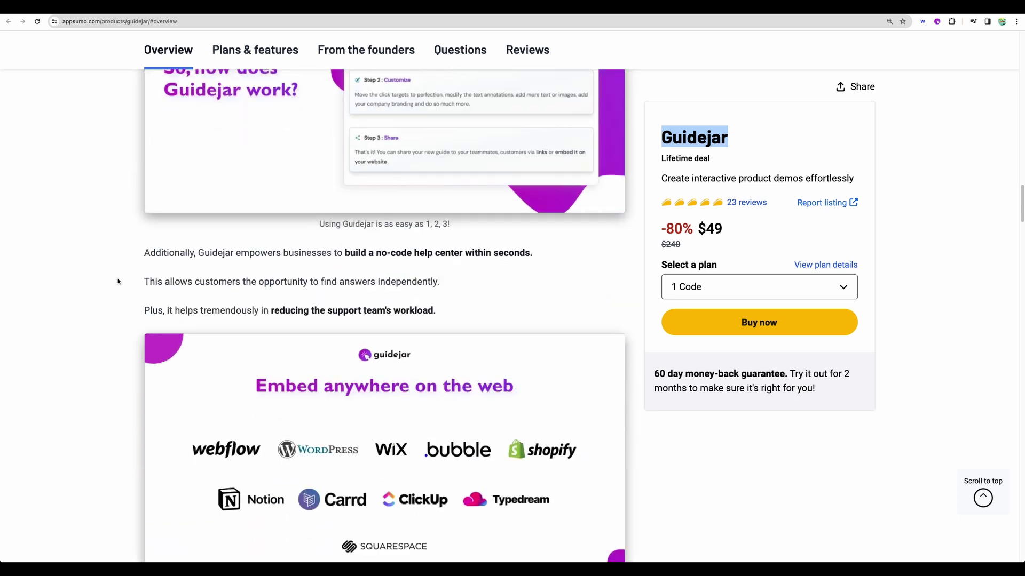
{"action": "scroll", "coordinate": [118, 282], "scroll_direction": "down", "scroll_amount": 4}
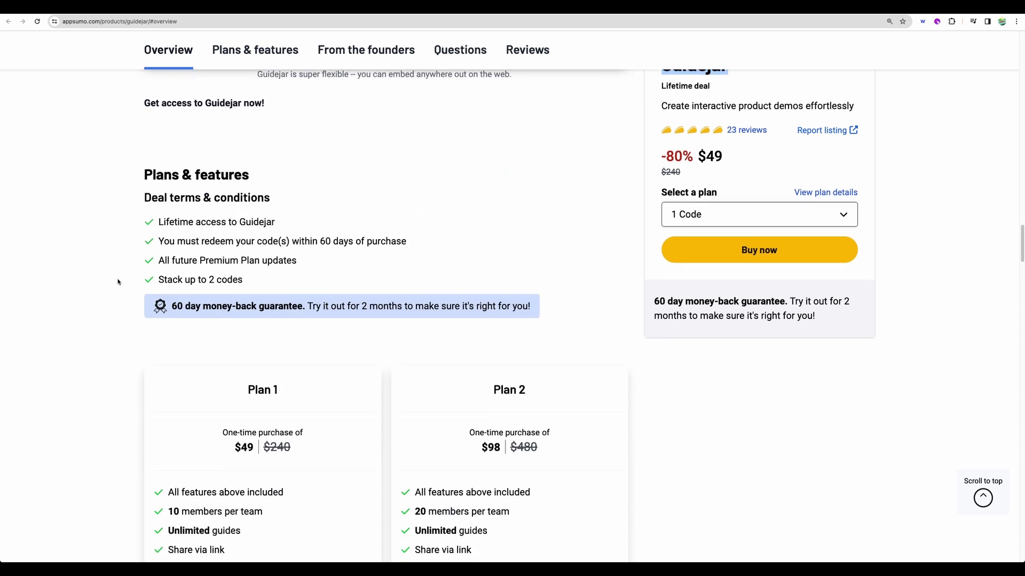
{"action": "scroll", "coordinate": [118, 282], "scroll_direction": "down", "scroll_amount": 3}
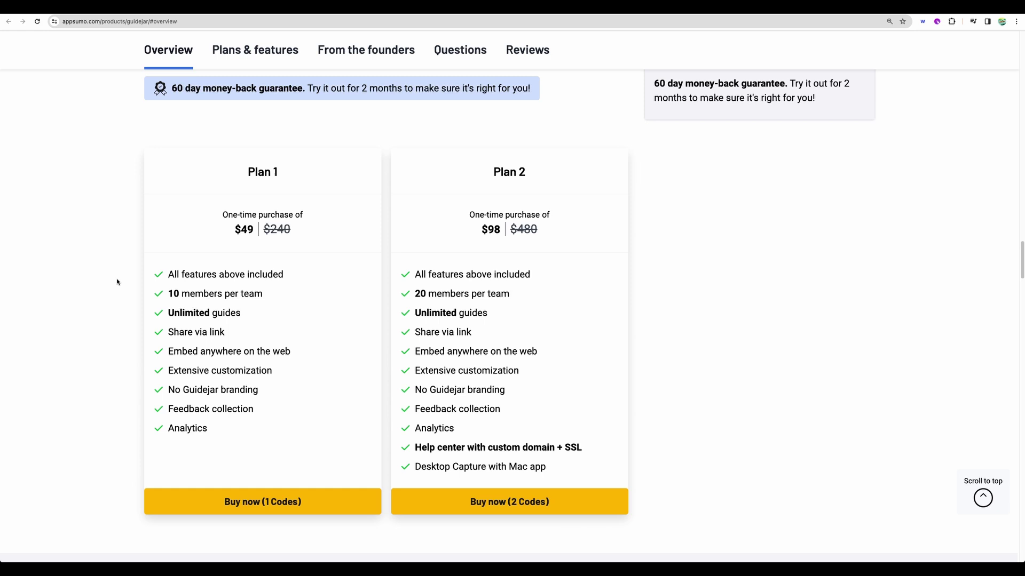
{"action": "scroll", "coordinate": [118, 282], "scroll_direction": "up", "scroll_amount": 5}
{"action": "left_click_drag", "start_coordinate": [155, 316], "coordinate": [268, 319]}
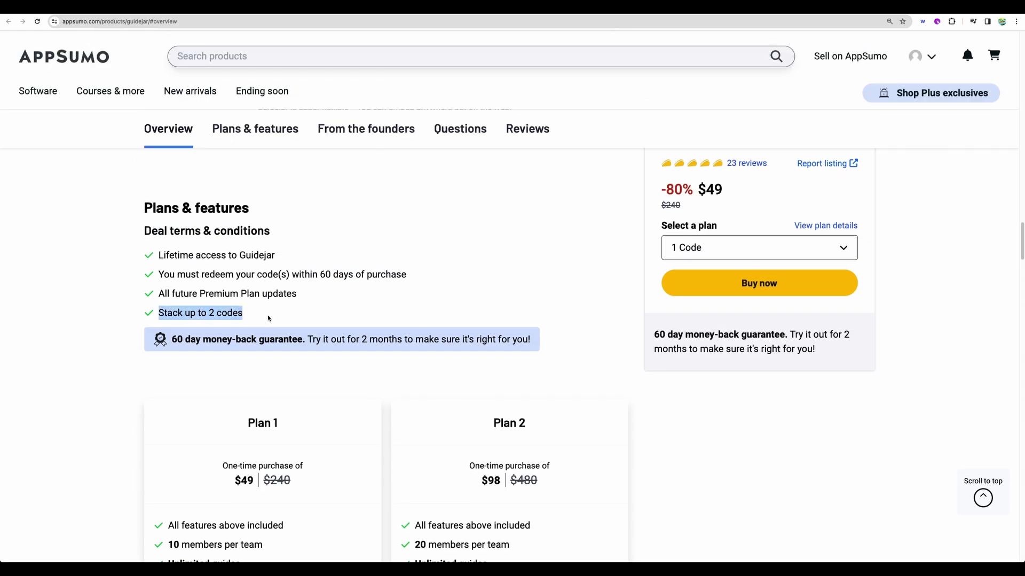
{"action": "scroll", "coordinate": [178, 279], "scroll_direction": "down", "scroll_amount": 5}
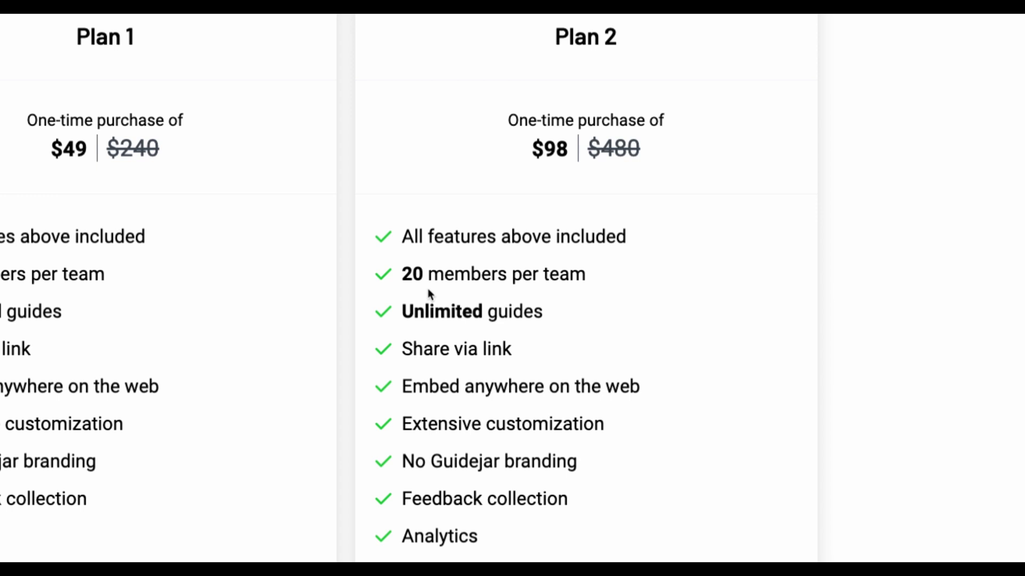
{"action": "scroll", "coordinate": [451, 365], "scroll_direction": "down", "scroll_amount": 2}
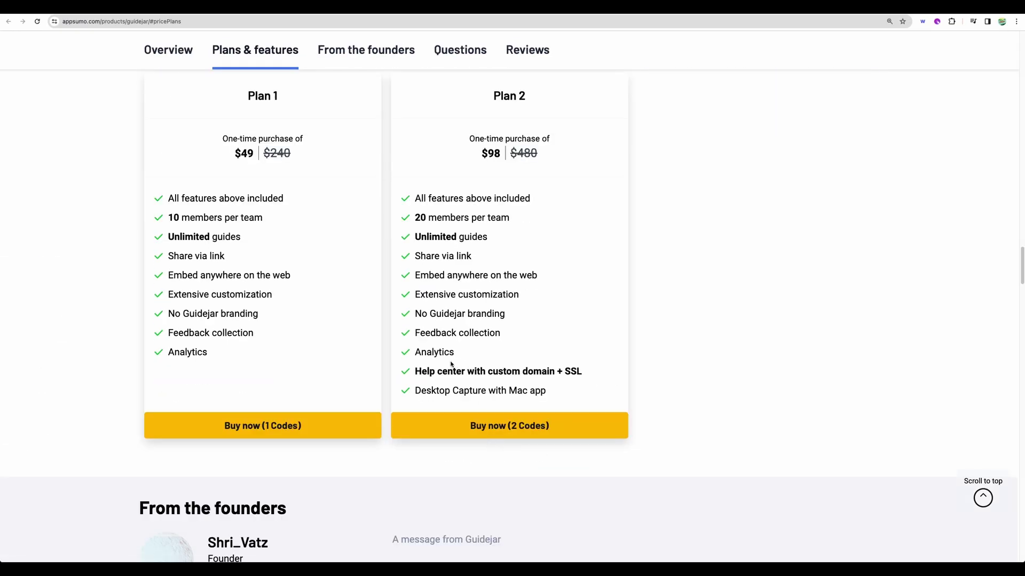
{"action": "left_click_drag", "start_coordinate": [416, 371], "coordinate": [569, 405]}
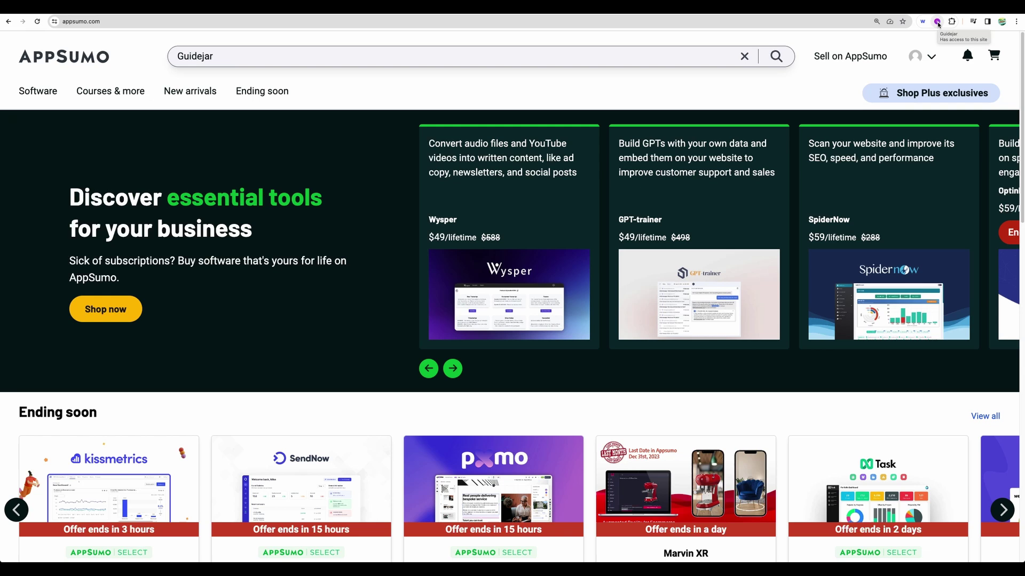
Capture a Guidejar guide clicking Shop Plus exclusives, the AppSumo Plus Yearly Plan, and Buy now
{"action": "left_click", "coordinate": [935, 20]}
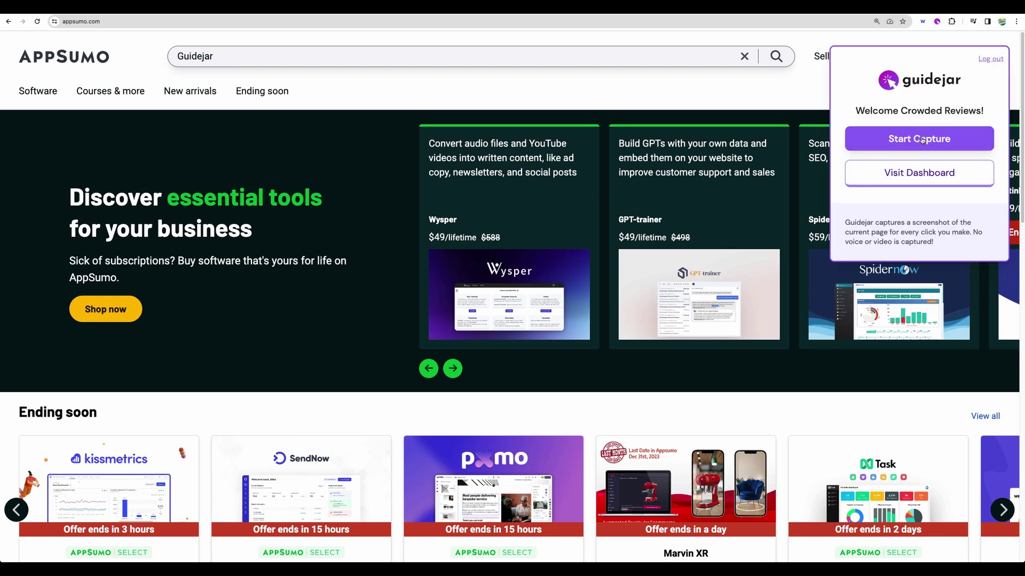
{"action": "left_click", "coordinate": [922, 140]}
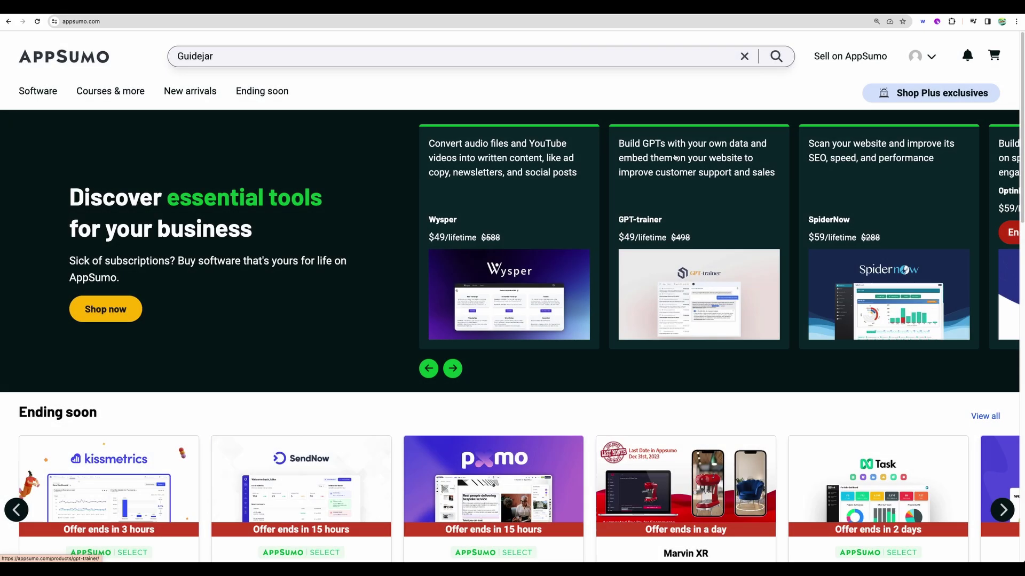
{"action": "left_click", "coordinate": [924, 95]}
{"action": "scroll", "coordinate": [587, 241], "scroll_direction": "down", "scroll_amount": 2}
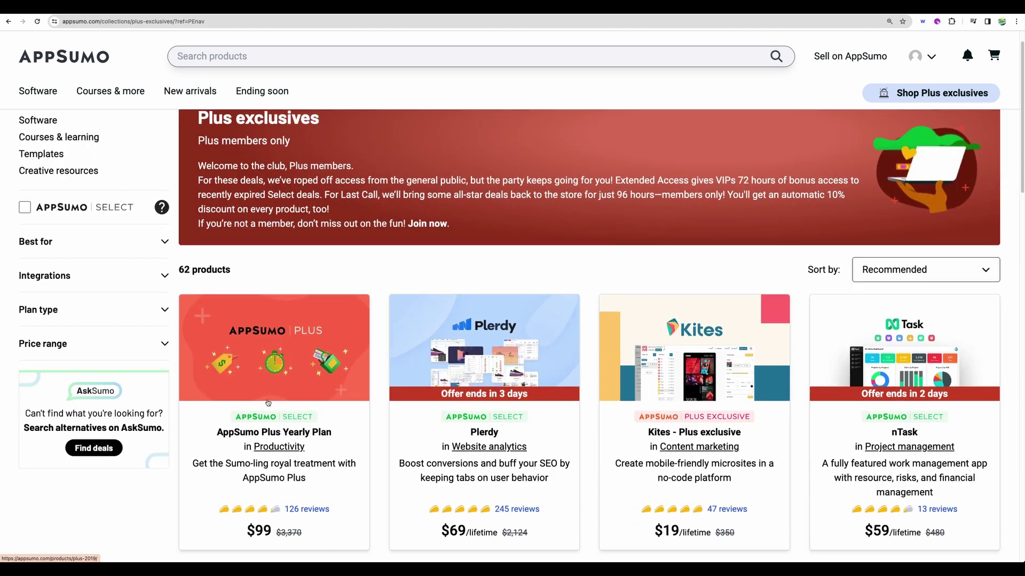
{"action": "left_click", "coordinate": [286, 316]}
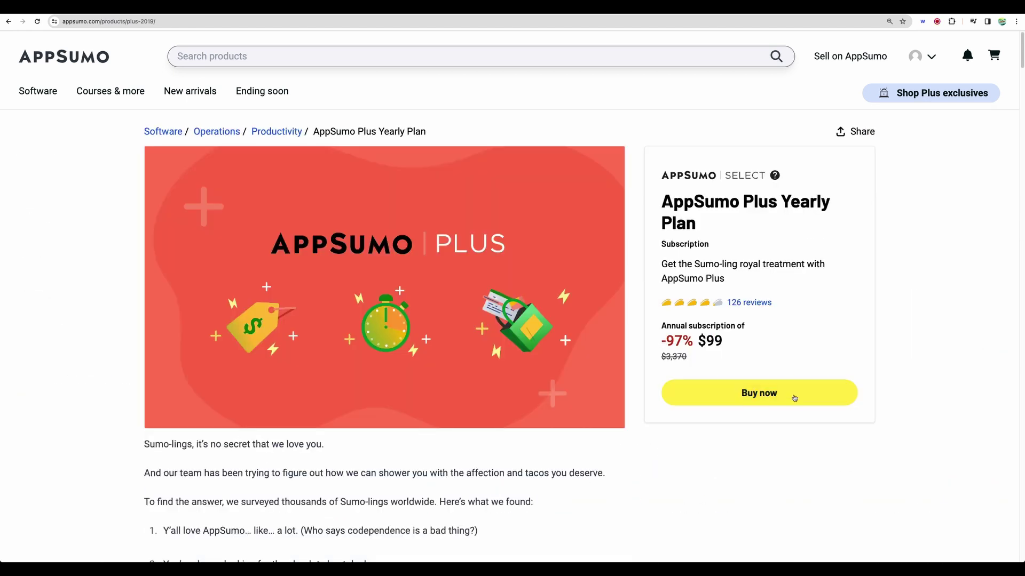
{"action": "left_click", "coordinate": [793, 394]}
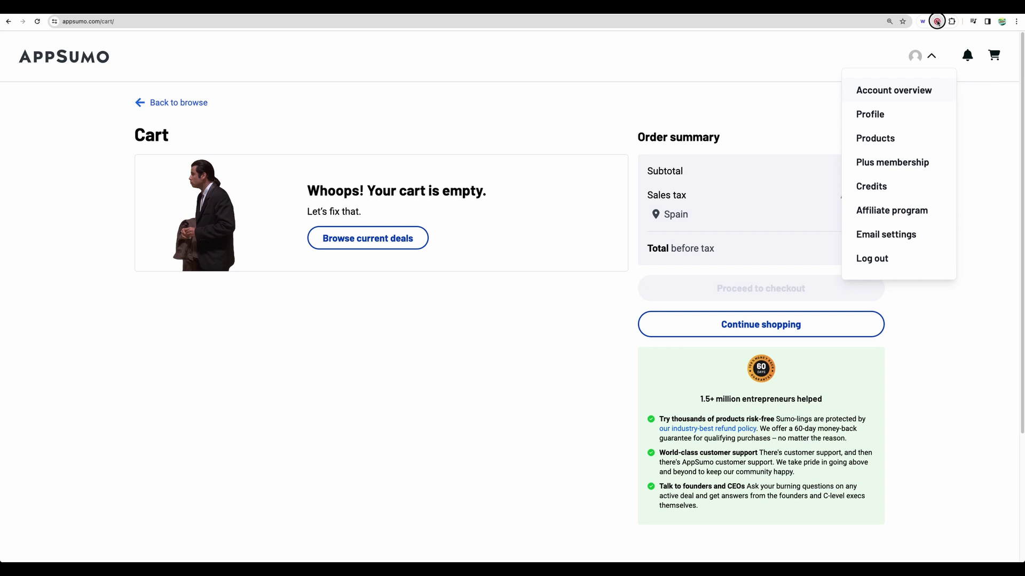
{"action": "left_click", "coordinate": [937, 21]}
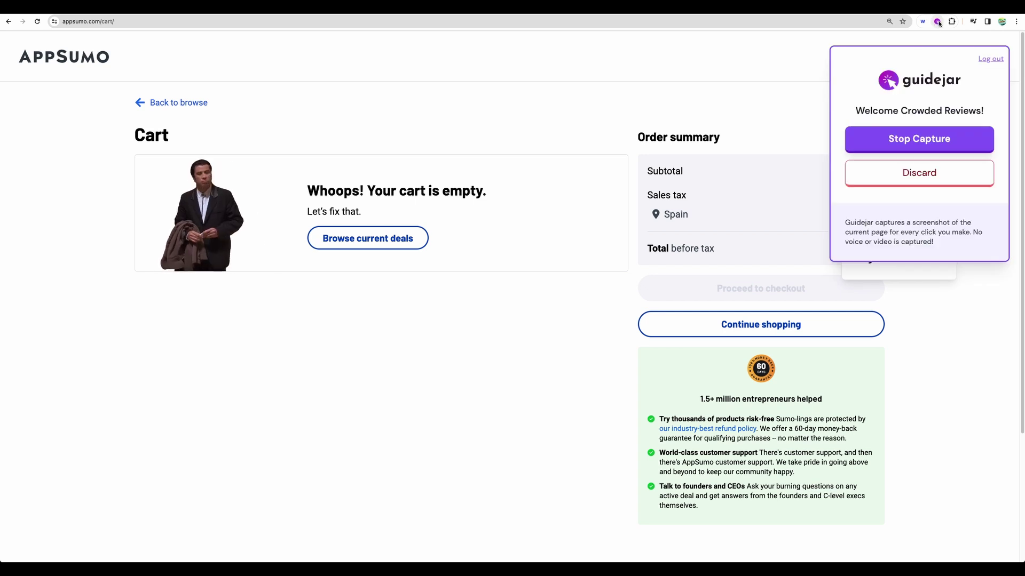
{"action": "left_click", "coordinate": [956, 144]}
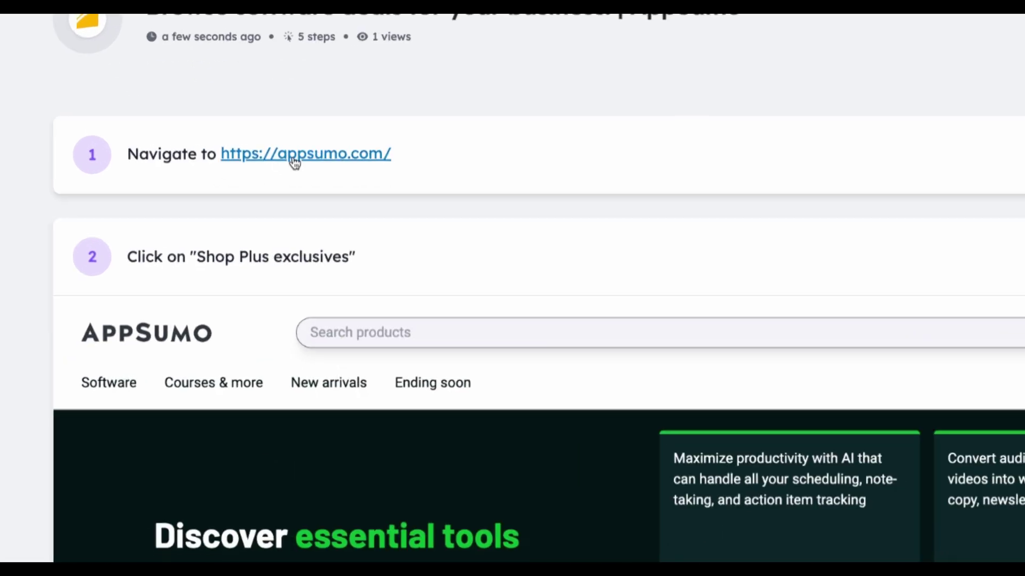
{"action": "scroll", "coordinate": [844, 249], "scroll_direction": "down", "scroll_amount": 1}
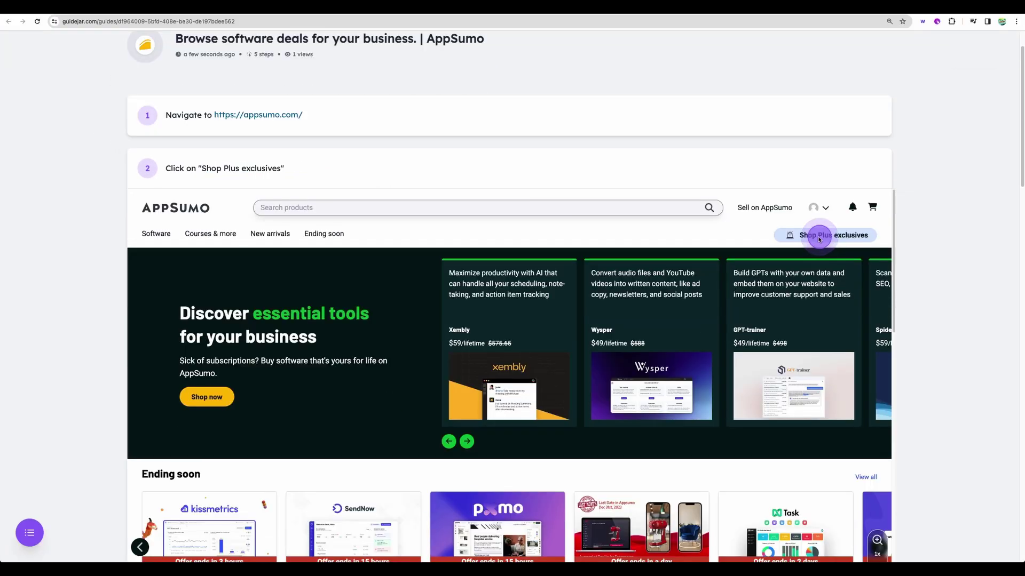
{"action": "scroll", "coordinate": [817, 231], "scroll_direction": "down", "scroll_amount": 1}
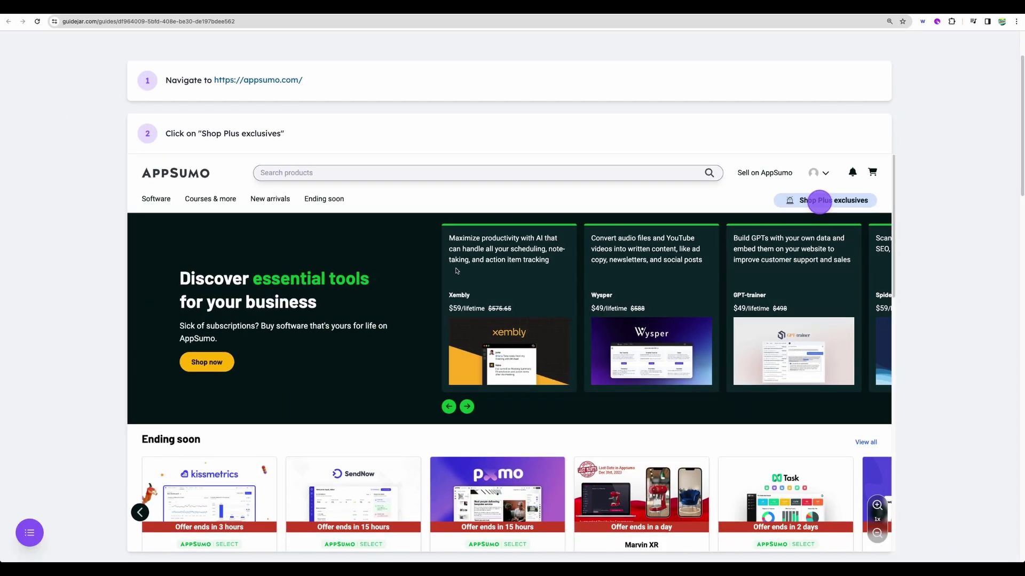
{"action": "scroll", "coordinate": [455, 271], "scroll_direction": "down", "scroll_amount": 3}
{"action": "scroll", "coordinate": [455, 270], "scroll_direction": "down", "scroll_amount": 5}
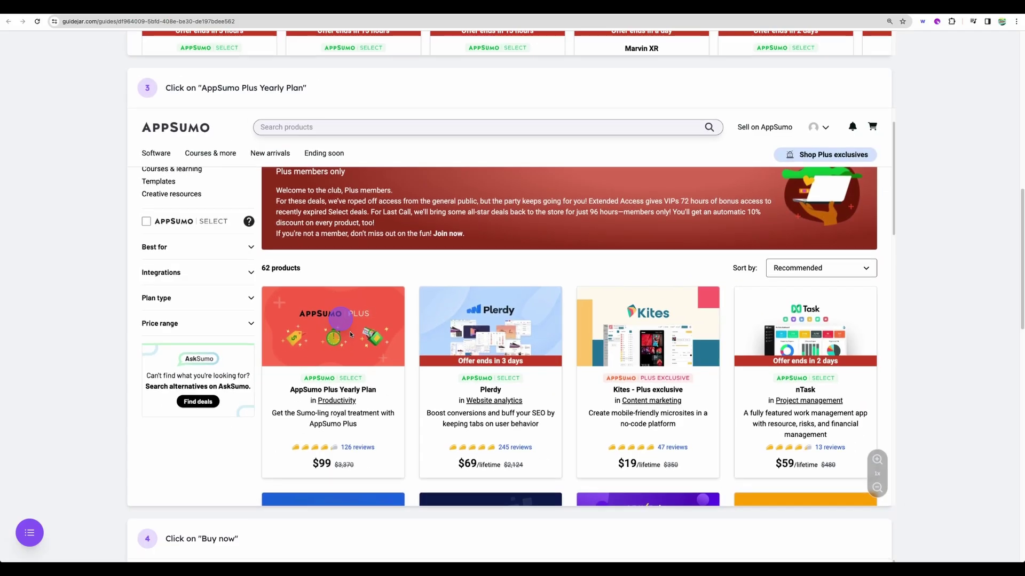
{"action": "scroll", "coordinate": [350, 331], "scroll_direction": "down", "scroll_amount": 7}
{"action": "scroll", "coordinate": [472, 335], "scroll_direction": "down", "scroll_amount": 1}
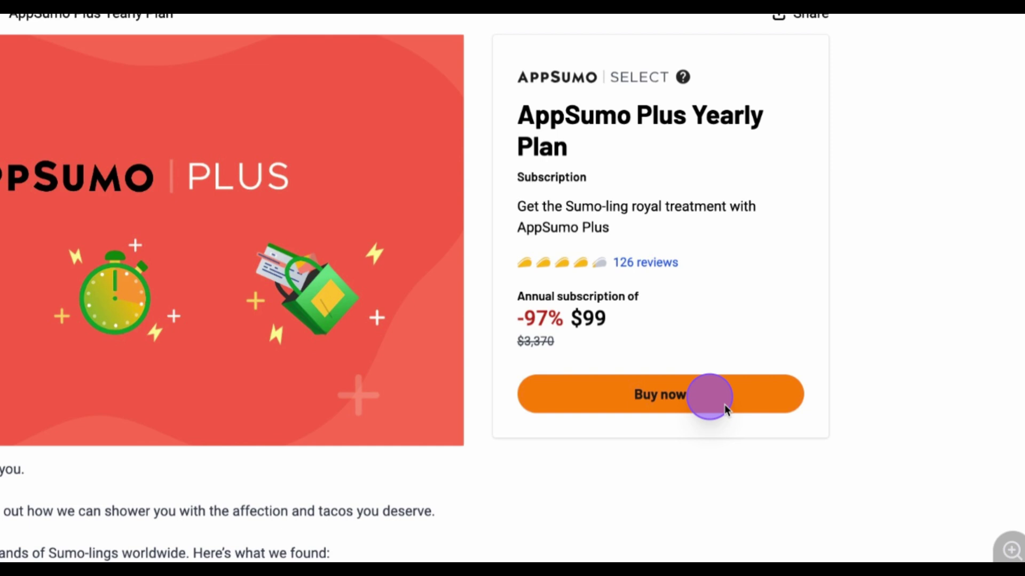
{"action": "scroll", "coordinate": [586, 365], "scroll_direction": "down", "scroll_amount": 4}
{"action": "scroll", "coordinate": [586, 365], "scroll_direction": "down", "scroll_amount": 5}
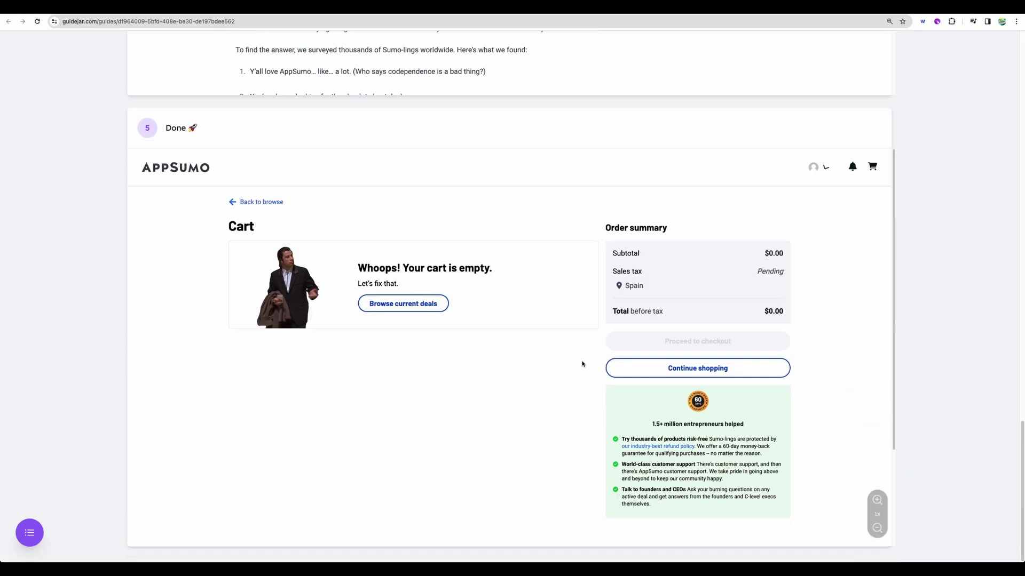
{"action": "left_click_drag", "start_coordinate": [580, 362], "coordinate": [283, 146]}
{"action": "left_click", "coordinate": [928, 51]}
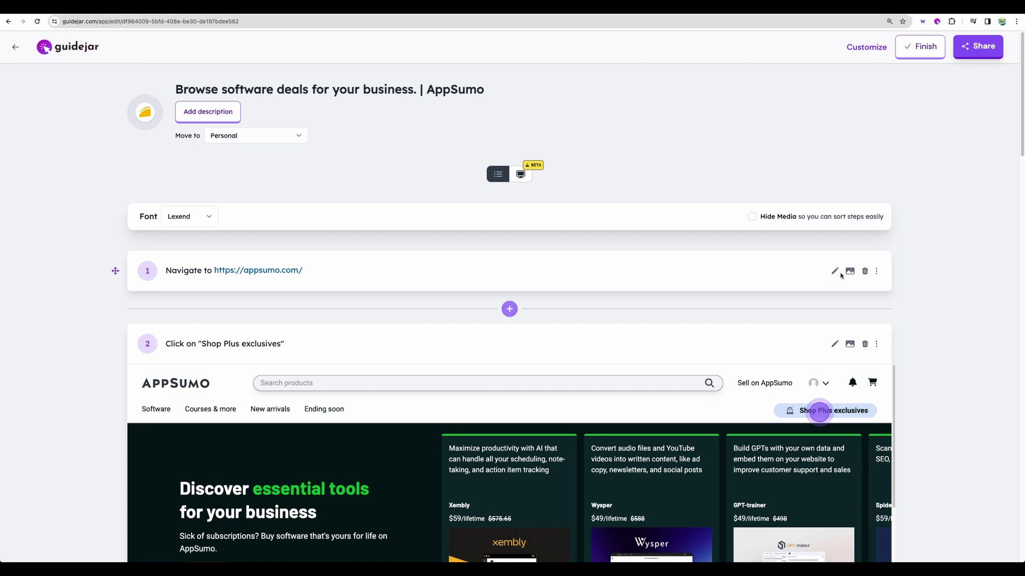
{"action": "left_click", "coordinate": [835, 271]}
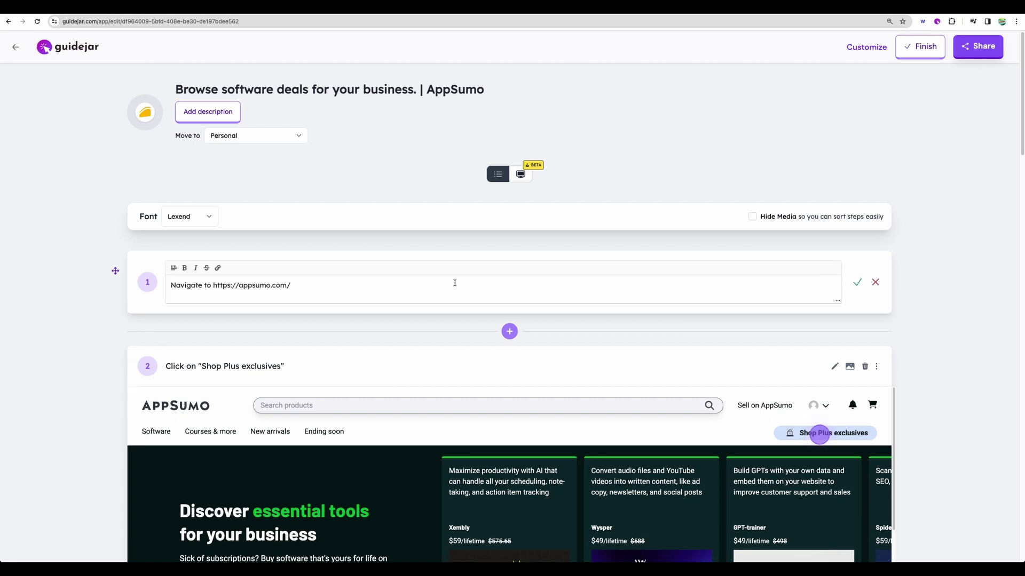
{"action": "left_click", "coordinate": [520, 174]}
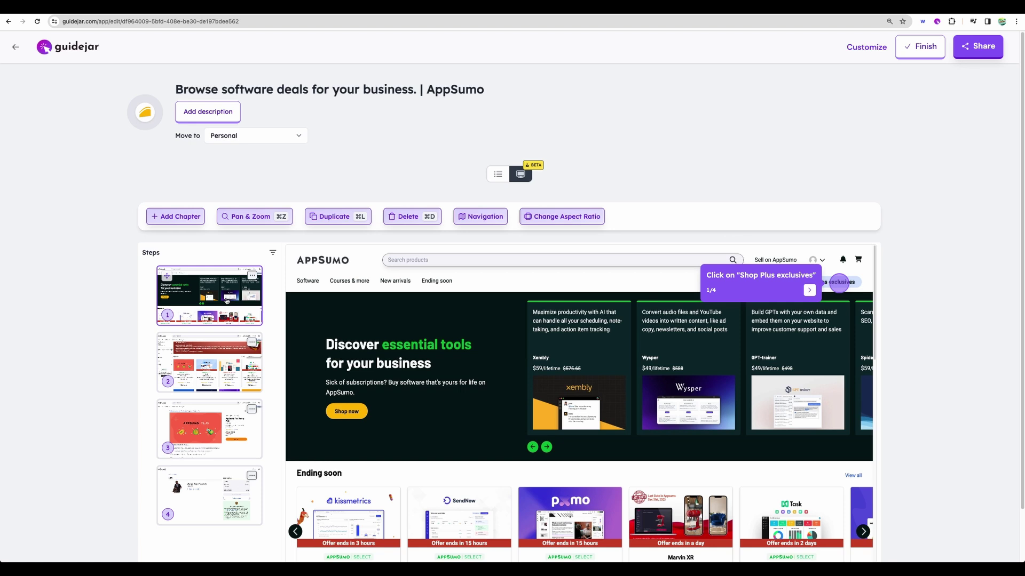
{"action": "scroll", "coordinate": [227, 301], "scroll_direction": "down", "scroll_amount": 2}
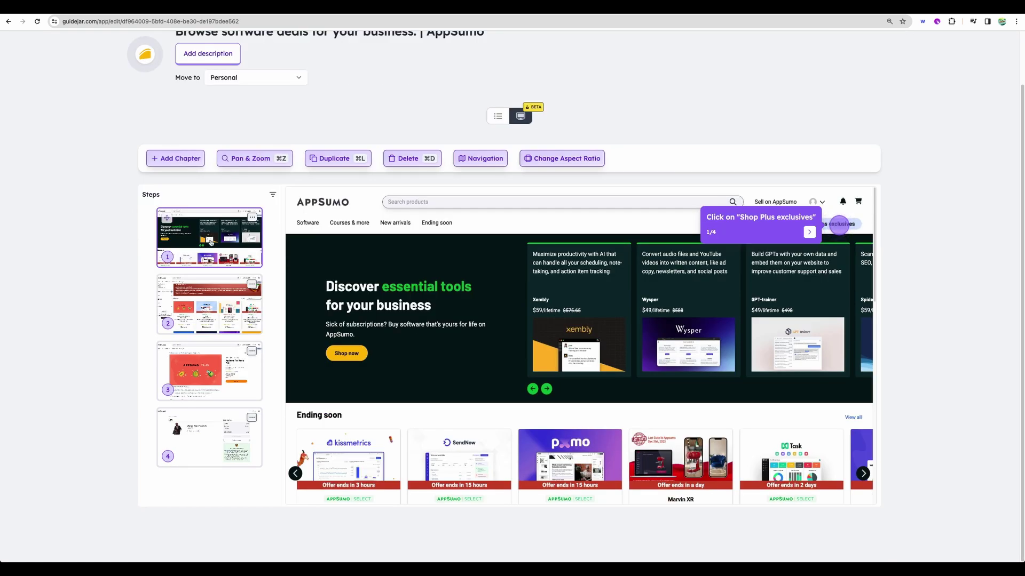
{"action": "left_click", "coordinate": [839, 225]}
{"action": "scroll", "coordinate": [690, 126], "scroll_direction": "up", "scroll_amount": 2}
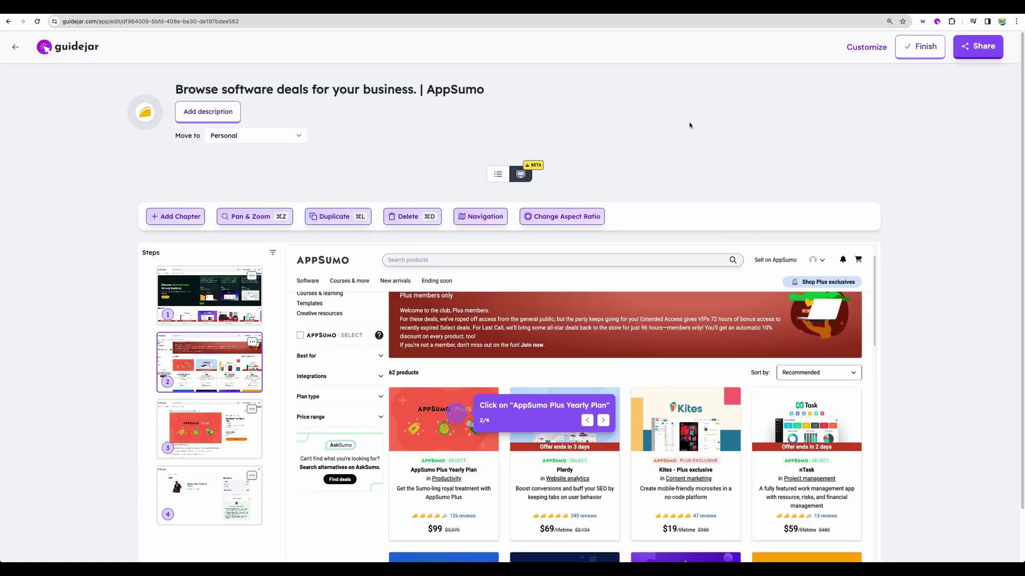
{"action": "left_click", "coordinate": [919, 47]}
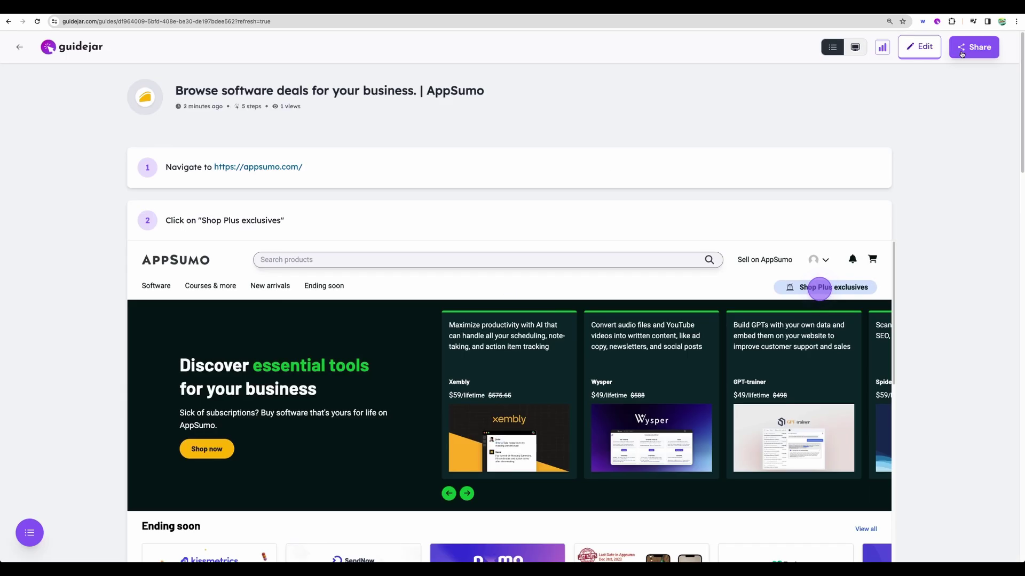
{"action": "left_click", "coordinate": [961, 52]}
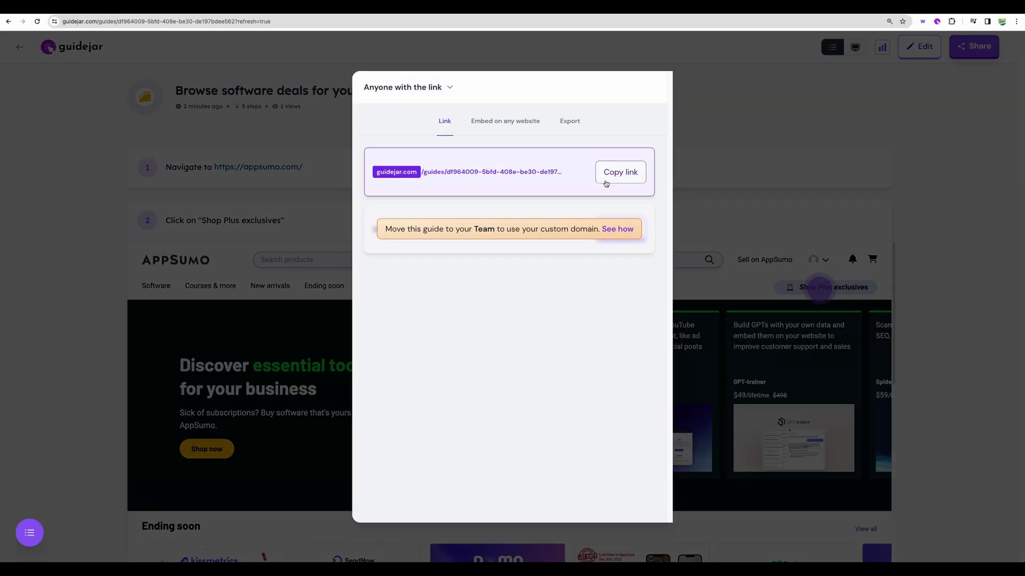
{"action": "left_click", "coordinate": [625, 174]}
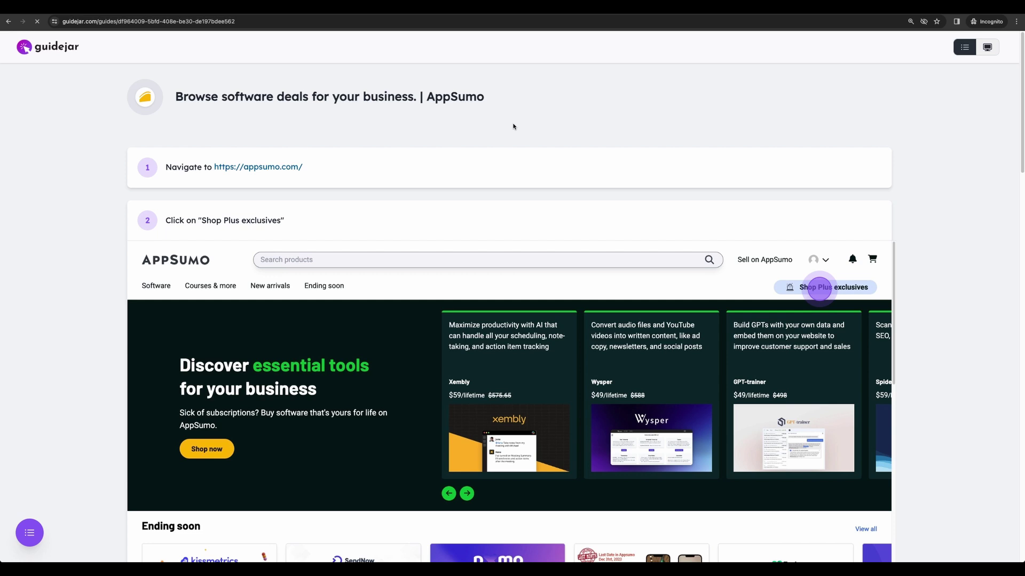
{"action": "scroll", "coordinate": [512, 155], "scroll_direction": "down", "scroll_amount": 5}
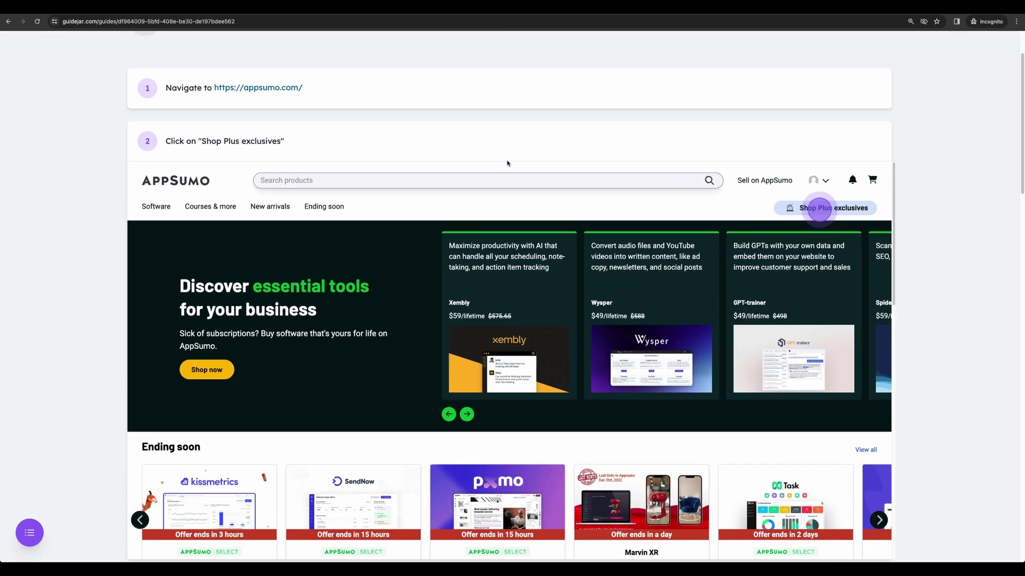
{"action": "scroll", "coordinate": [504, 174], "scroll_direction": "up", "scroll_amount": 3}
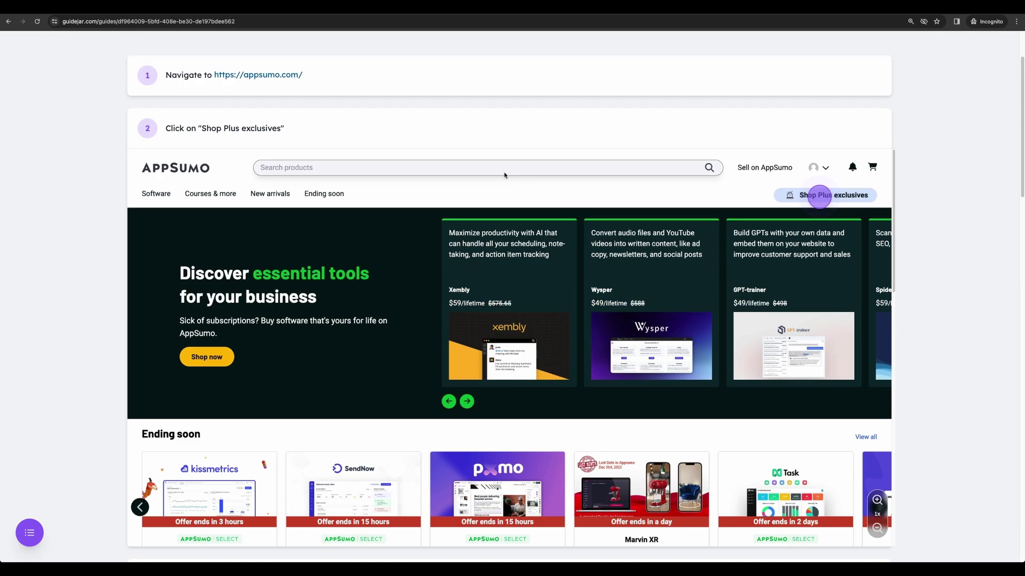
{"action": "scroll", "coordinate": [504, 173], "scroll_direction": "down", "scroll_amount": 20}
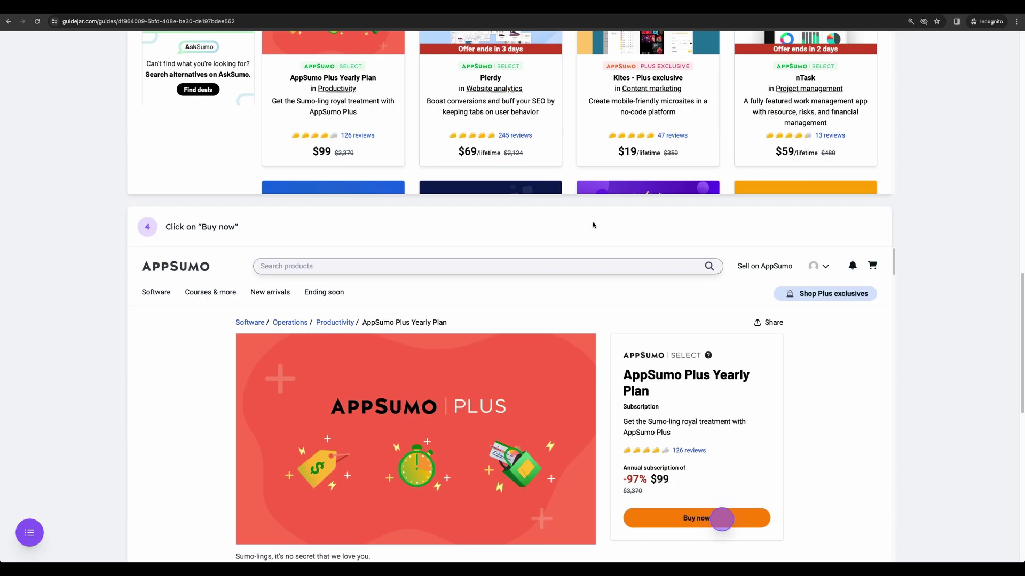
{"action": "scroll", "coordinate": [593, 225], "scroll_direction": "down", "scroll_amount": 10}
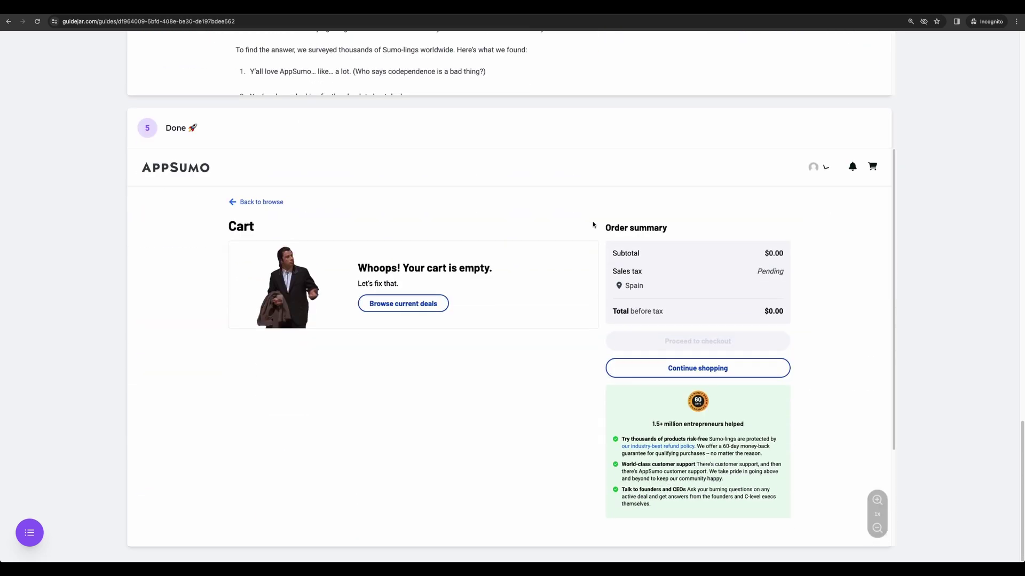
{"action": "scroll", "coordinate": [592, 224], "scroll_direction": "up", "scroll_amount": 10}
{"action": "scroll", "coordinate": [592, 224], "scroll_direction": "up", "scroll_amount": 20}
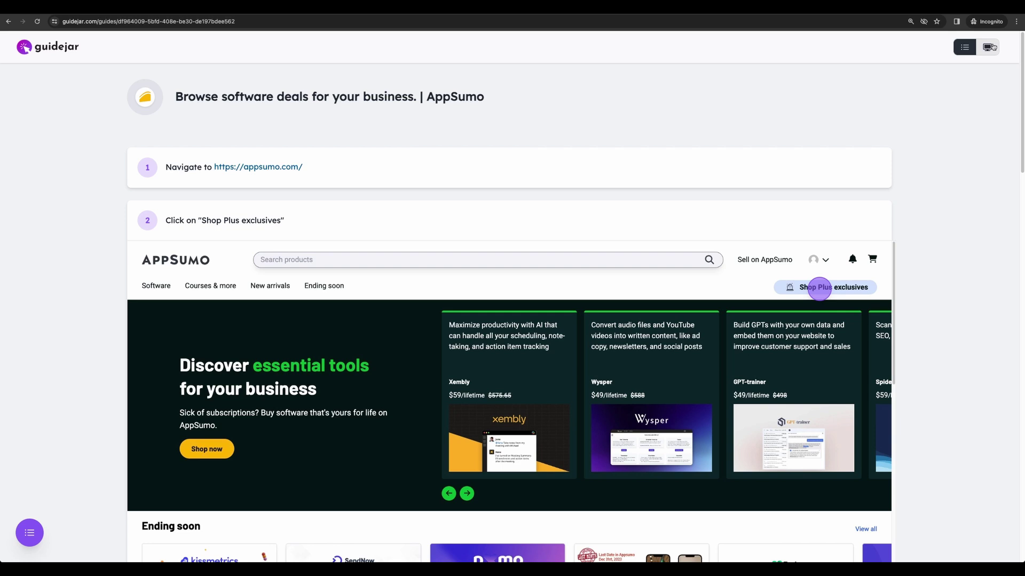
Play the guide's interactive demo from Plus exclusives through the Plus Yearly Plan to the empty cart
{"action": "left_click", "coordinate": [988, 48]}
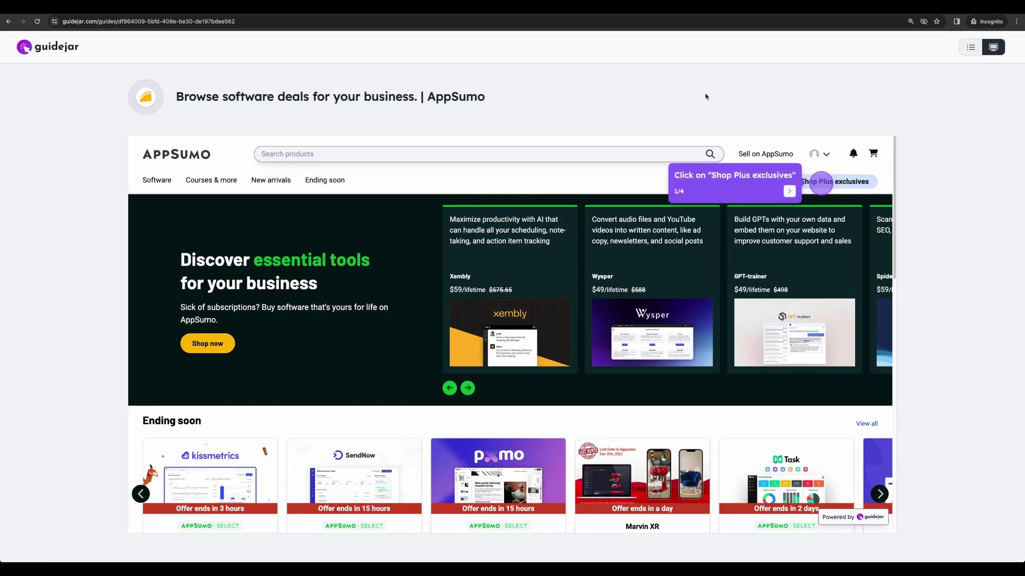
{"action": "left_click", "coordinate": [820, 184]}
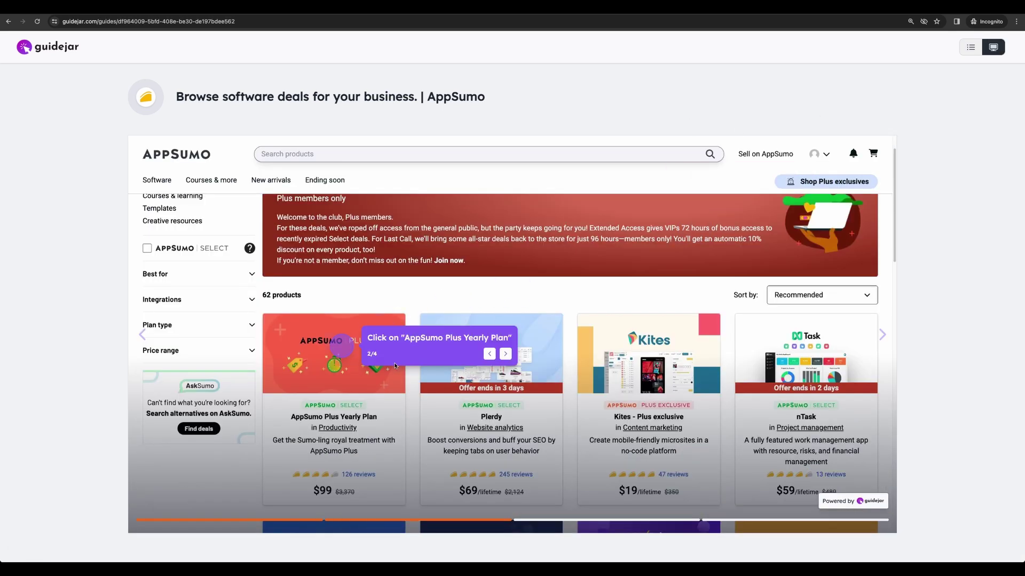
{"action": "left_click", "coordinate": [504, 354]}
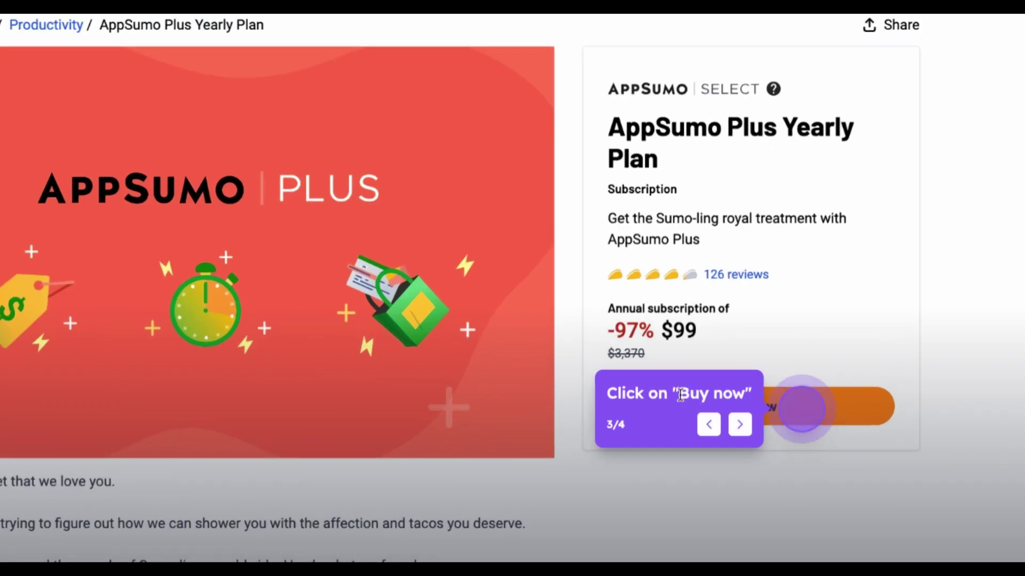
{"action": "left_click_drag", "start_coordinate": [678, 393], "coordinate": [737, 393]}
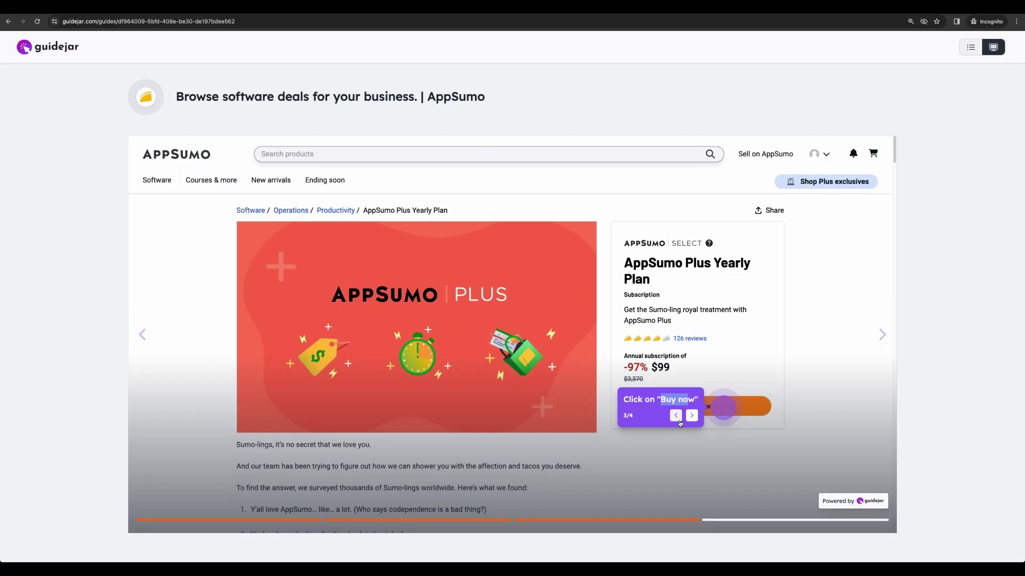
{"action": "left_click", "coordinate": [709, 425]}
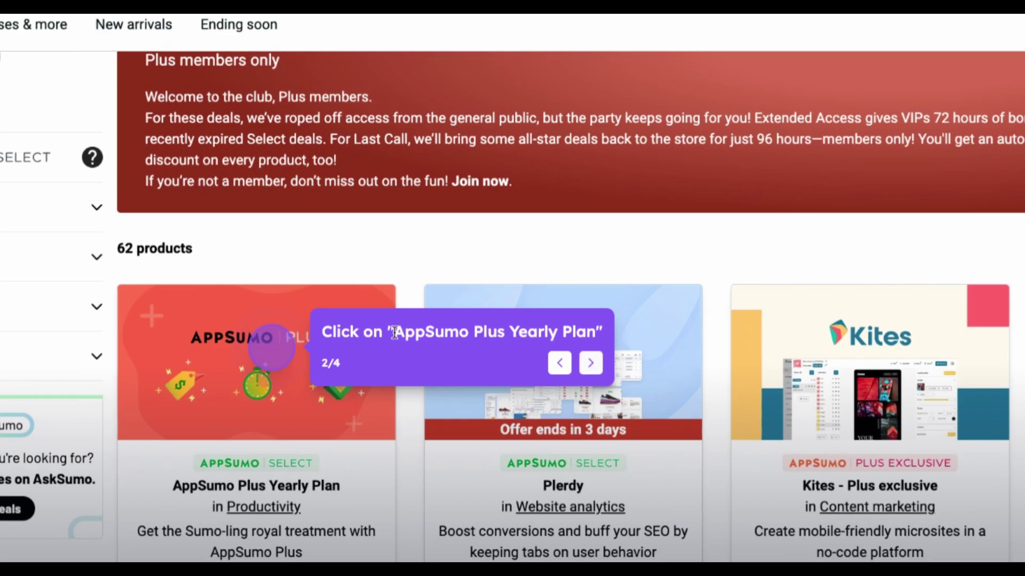
{"action": "left_click_drag", "start_coordinate": [405, 338], "coordinate": [599, 334]}
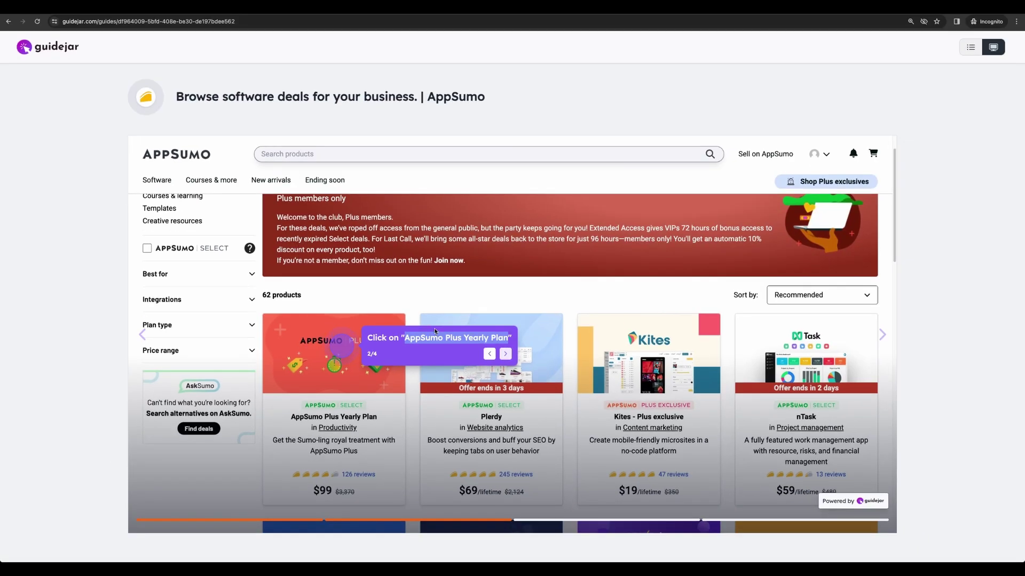
{"action": "left_click", "coordinate": [506, 355]}
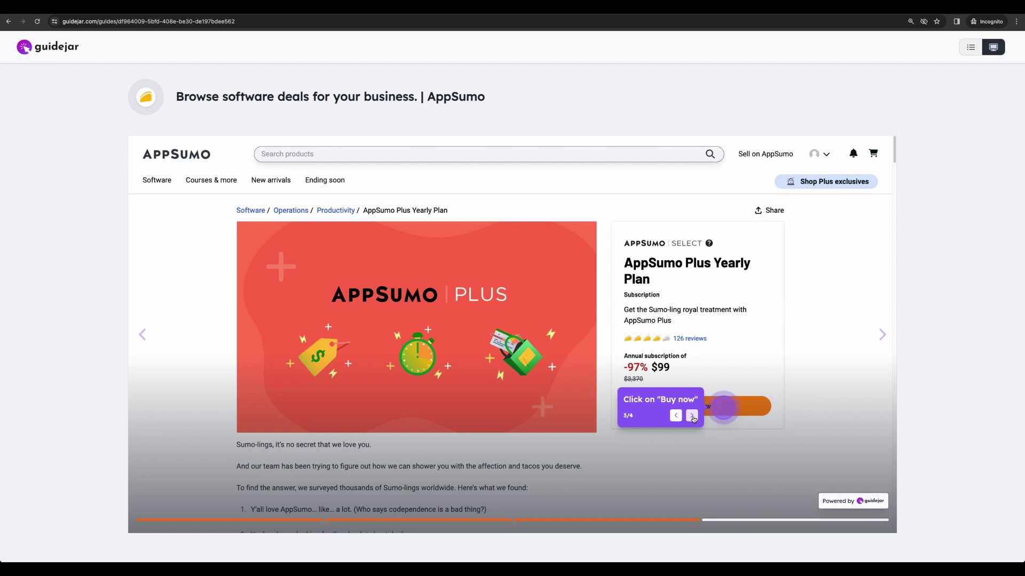
{"action": "left_click", "coordinate": [694, 418]}
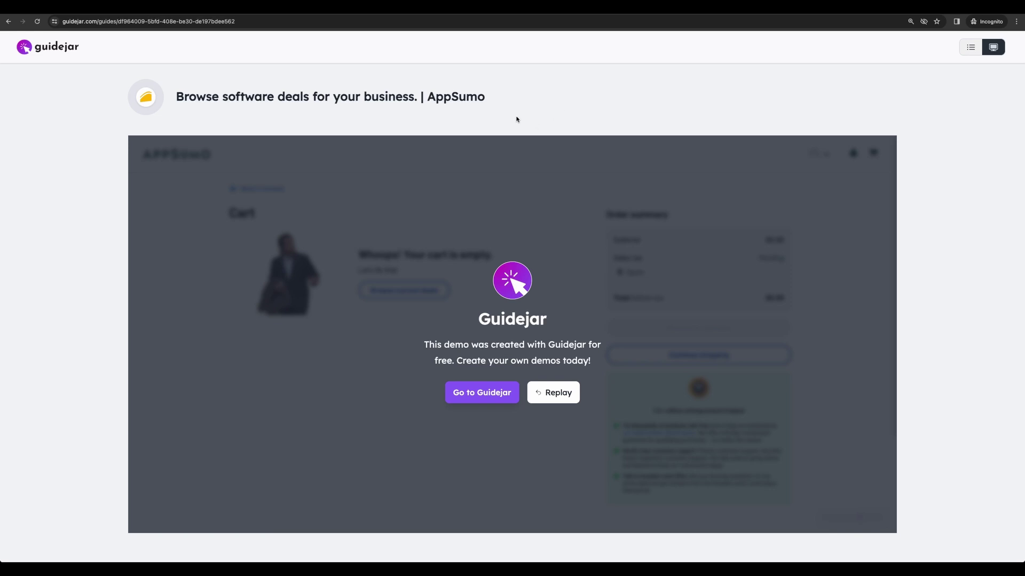
Return to the guide editor and show the General team settings, enlarging the page for readability
{"action": "key", "text": "super+w"}
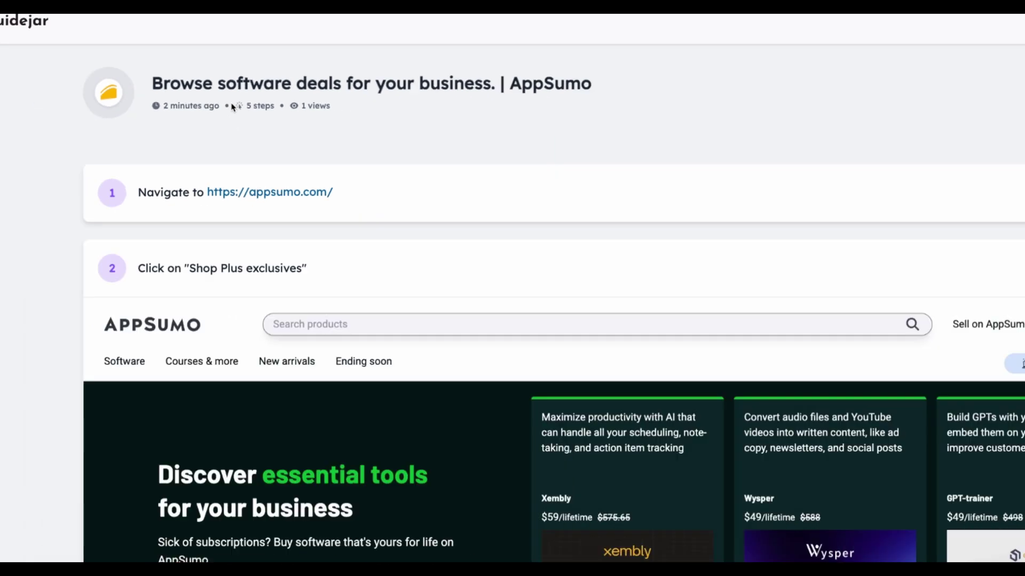
{"action": "left_click", "coordinate": [17, 192]}
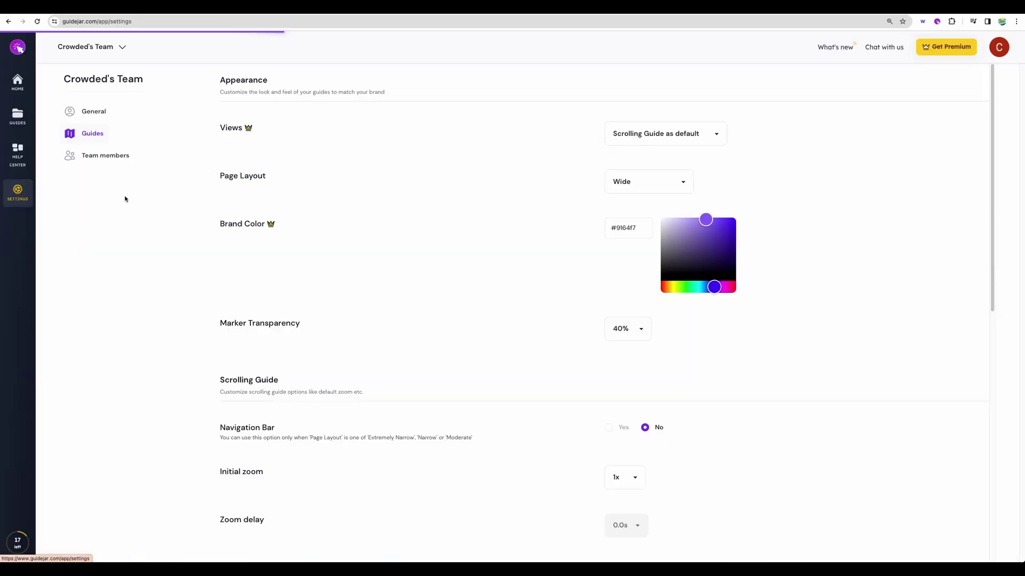
{"action": "left_click", "coordinate": [86, 111]}
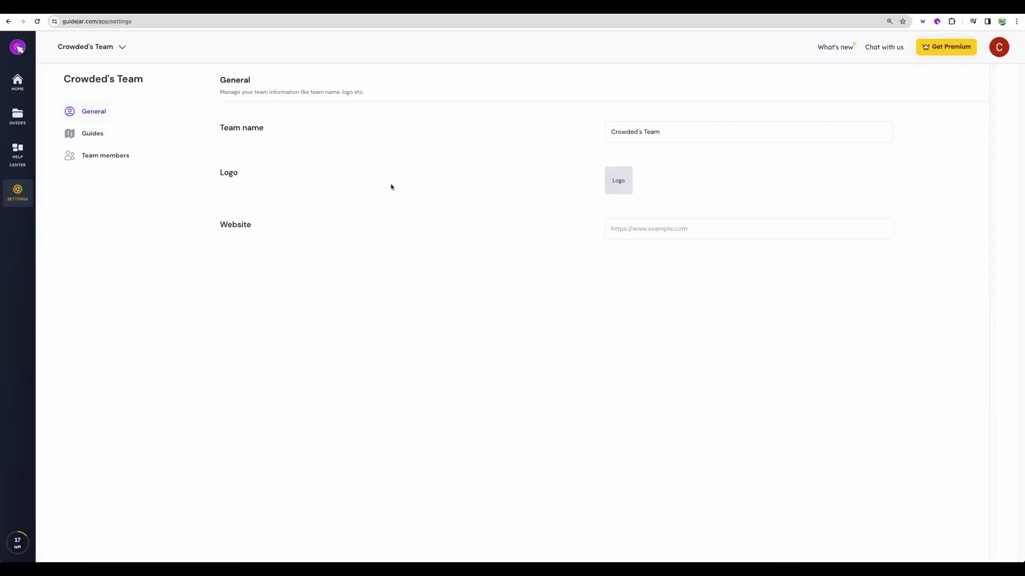
{"action": "key", "text": "super+equal"}
{"action": "key", "text": "super+equal"}
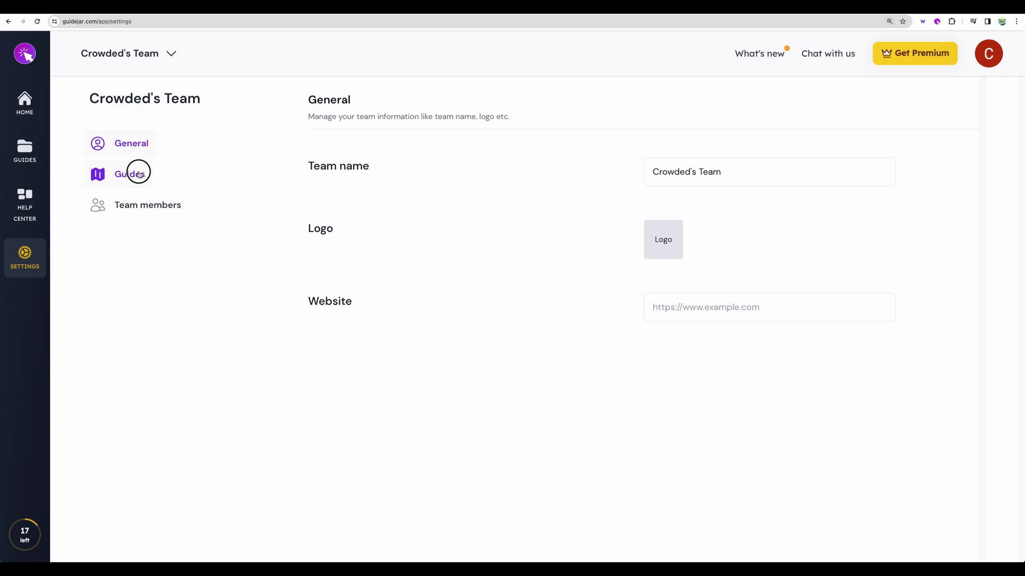
Review Guides settings, keeping Scrolling Guide as default view and Wide layout, then view Team members
{"action": "left_click", "coordinate": [130, 174]}
{"action": "left_click", "coordinate": [730, 180]}
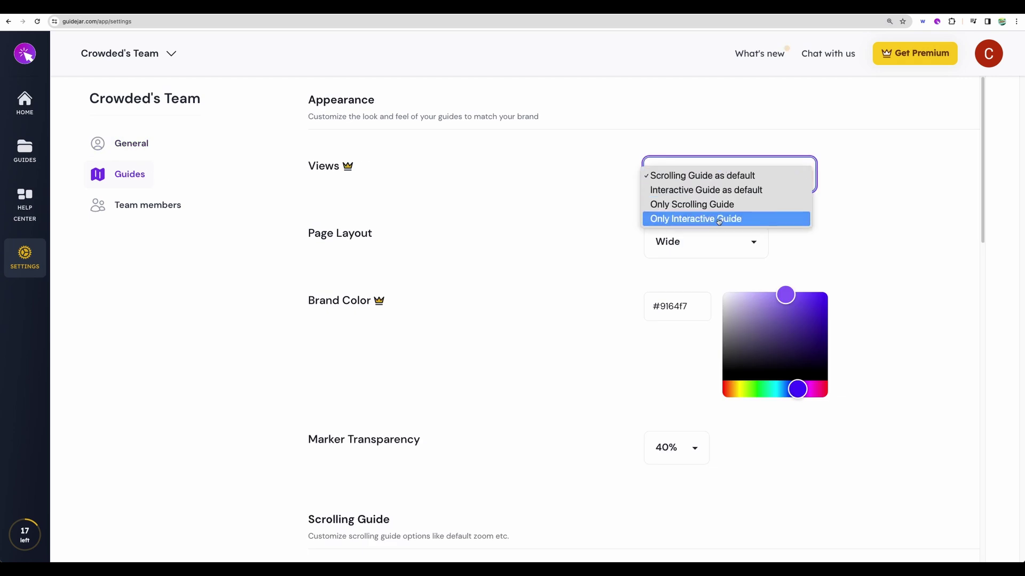
{"action": "left_click", "coordinate": [702, 244]}
{"action": "left_click", "coordinate": [704, 244]}
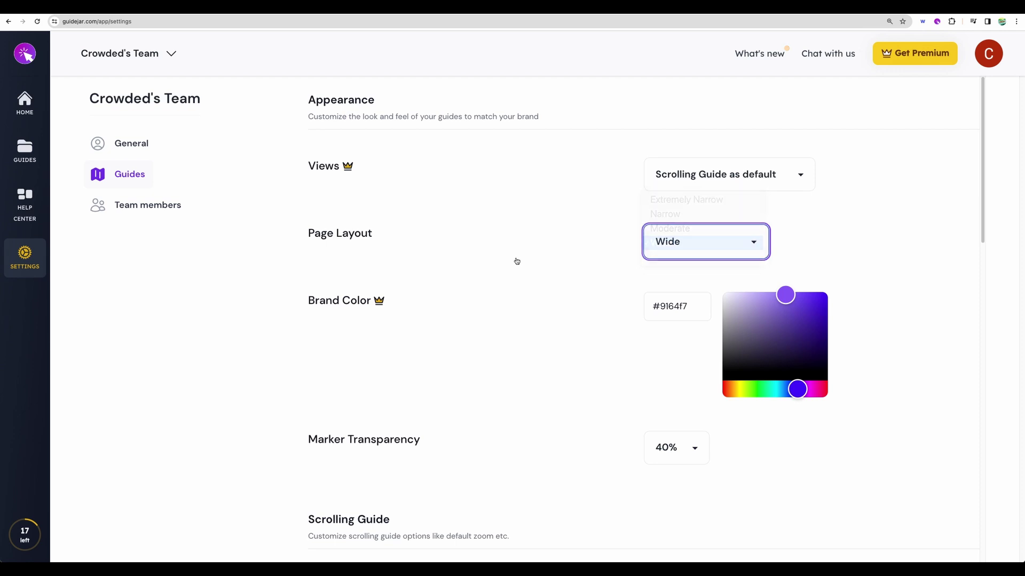
{"action": "scroll", "coordinate": [537, 259], "scroll_direction": "down", "scroll_amount": 3}
{"action": "scroll", "coordinate": [663, 220], "scroll_direction": "down", "scroll_amount": 10}
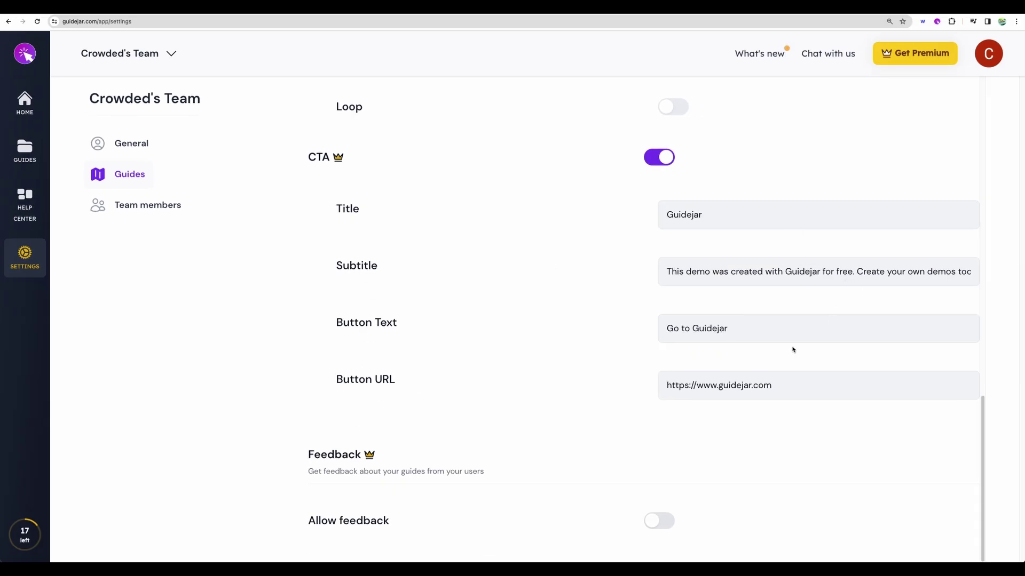
{"action": "left_click", "coordinate": [737, 393]}
{"action": "left_click", "coordinate": [129, 209]}
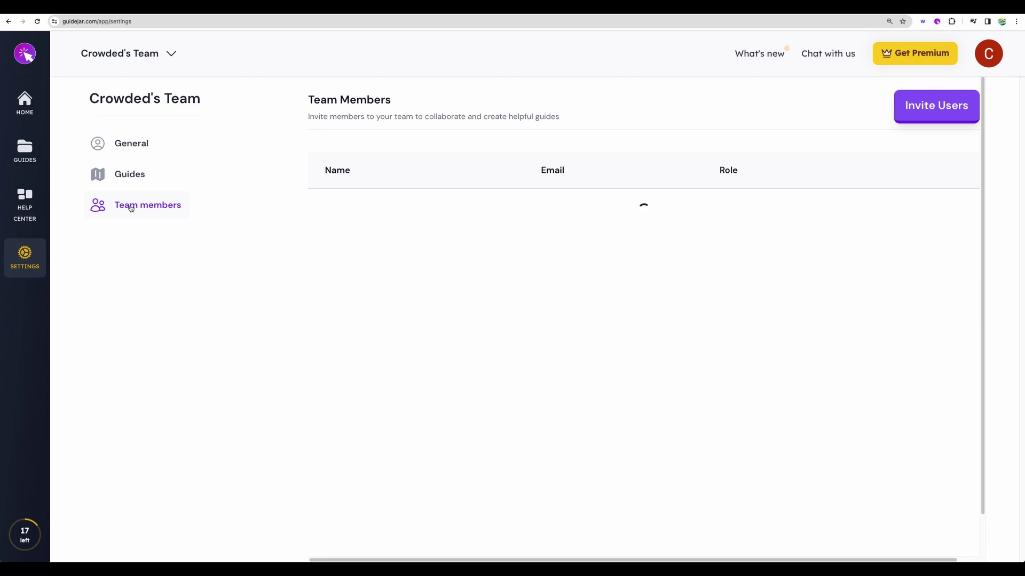
Go to the guidejar.com homepage via the address bar
{"action": "left_click", "coordinate": [99, 21]}
{"action": "key", "text": "shift+End"}
{"action": "key", "text": "BackSpace"}
{"action": "key", "text": "Return"}
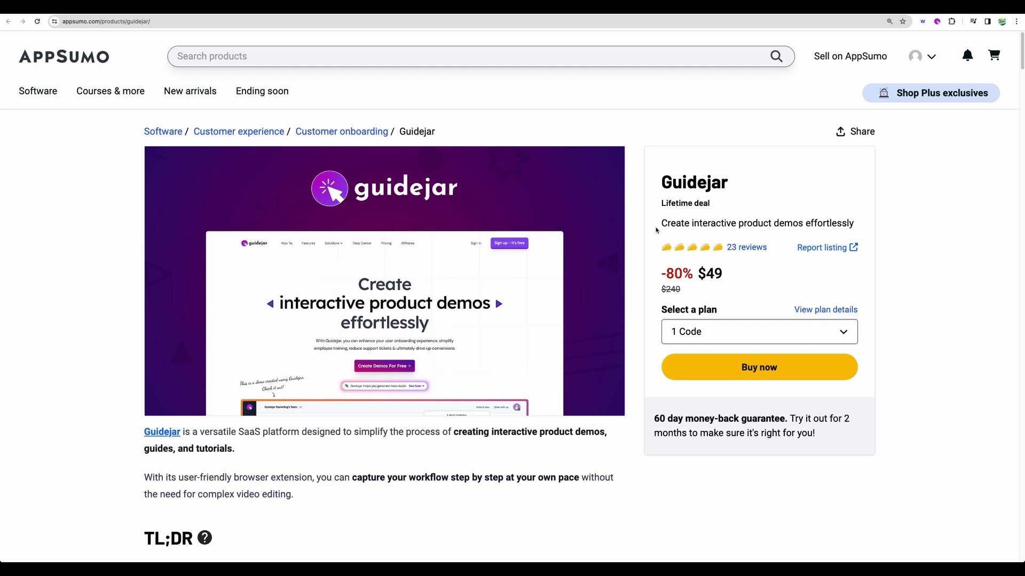
Scroll through the Guidejar deal page, highlighting parts of its description, and return to the $49 plan
{"action": "scroll", "coordinate": [656, 231], "scroll_direction": "down", "scroll_amount": 8}
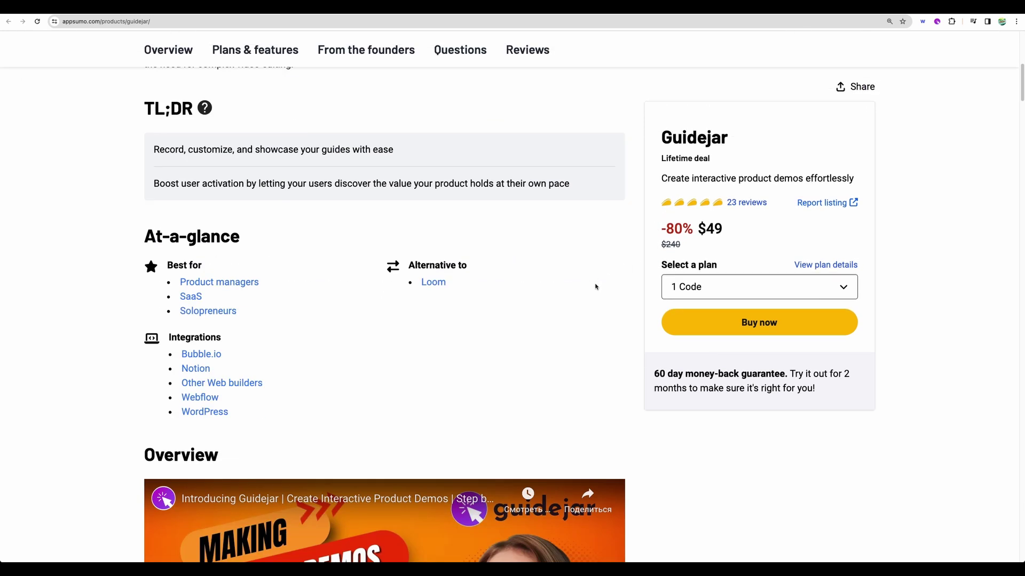
{"action": "scroll", "coordinate": [596, 287], "scroll_direction": "up", "scroll_amount": 8}
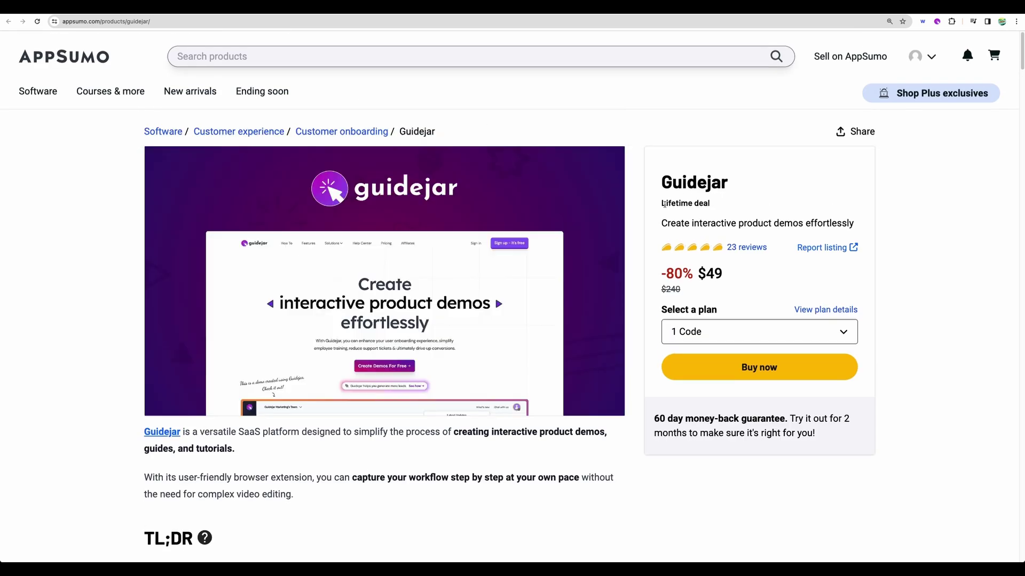
{"action": "scroll", "coordinate": [643, 234], "scroll_direction": "down", "scroll_amount": 5}
{"action": "left_click_drag", "start_coordinate": [768, 203], "coordinate": [660, 181]}
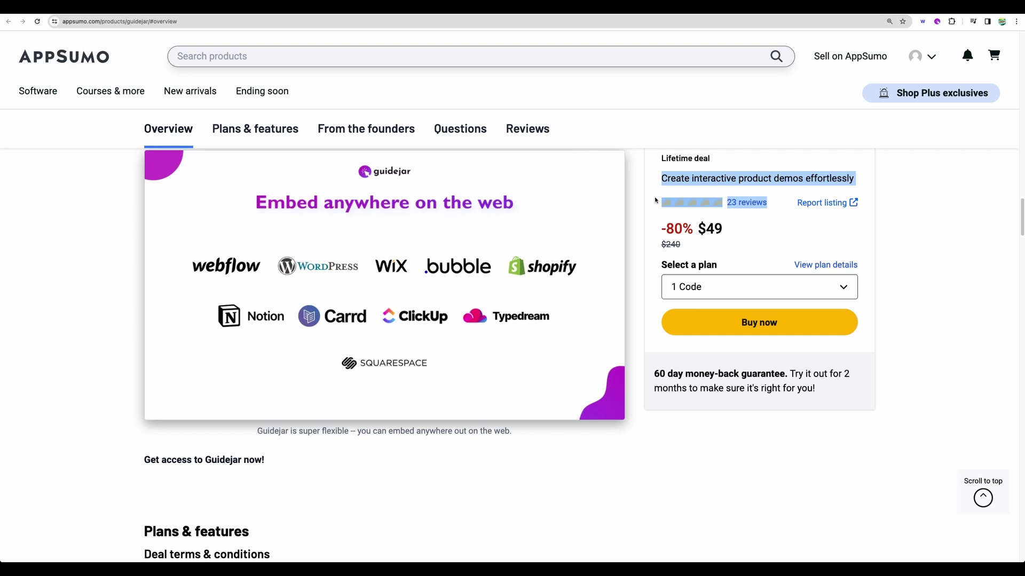
{"action": "left_click", "coordinate": [643, 239]}
{"action": "scroll", "coordinate": [638, 236], "scroll_direction": "up", "scroll_amount": 5}
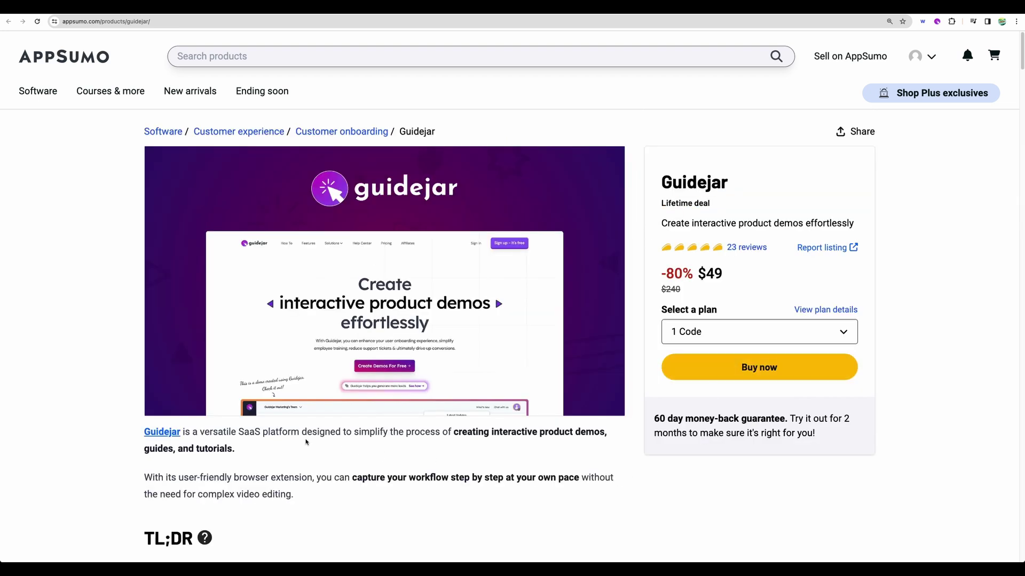
{"action": "left_click_drag", "start_coordinate": [291, 432], "coordinate": [458, 435]}
{"action": "left_click_drag", "start_coordinate": [370, 432], "coordinate": [432, 432]}
{"action": "left_click", "coordinate": [393, 433]}
{"action": "scroll", "coordinate": [629, 347], "scroll_direction": "down", "scroll_amount": 20}
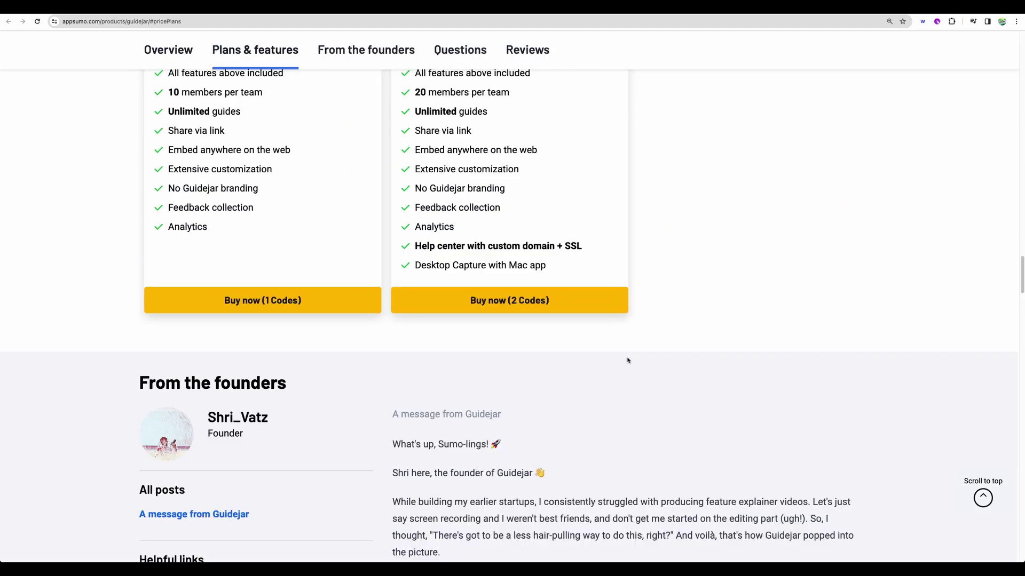
{"action": "scroll", "coordinate": [628, 360], "scroll_direction": "up", "scroll_amount": 7}
{"action": "scroll", "coordinate": [627, 359], "scroll_direction": "up", "scroll_amount": 20}
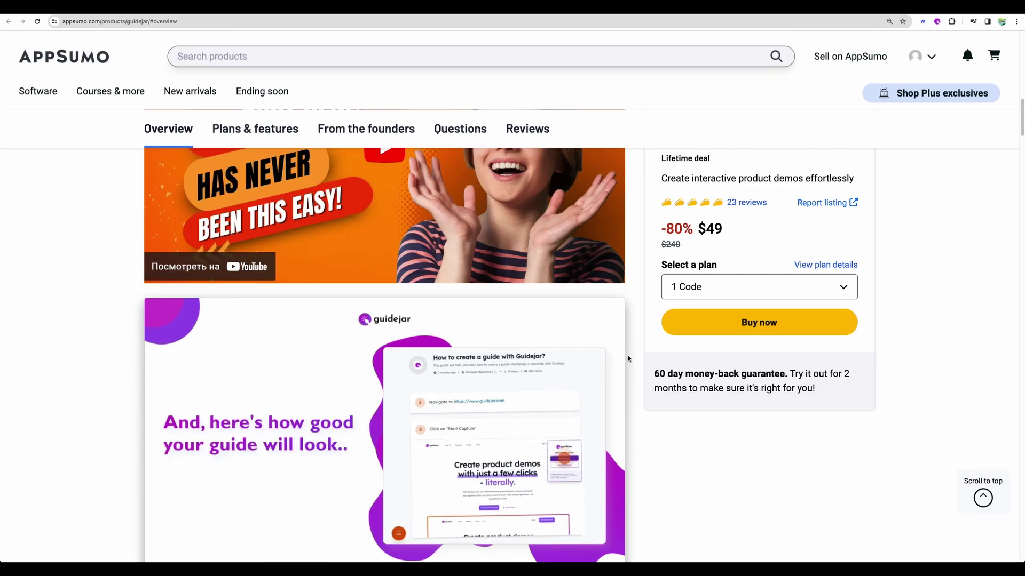